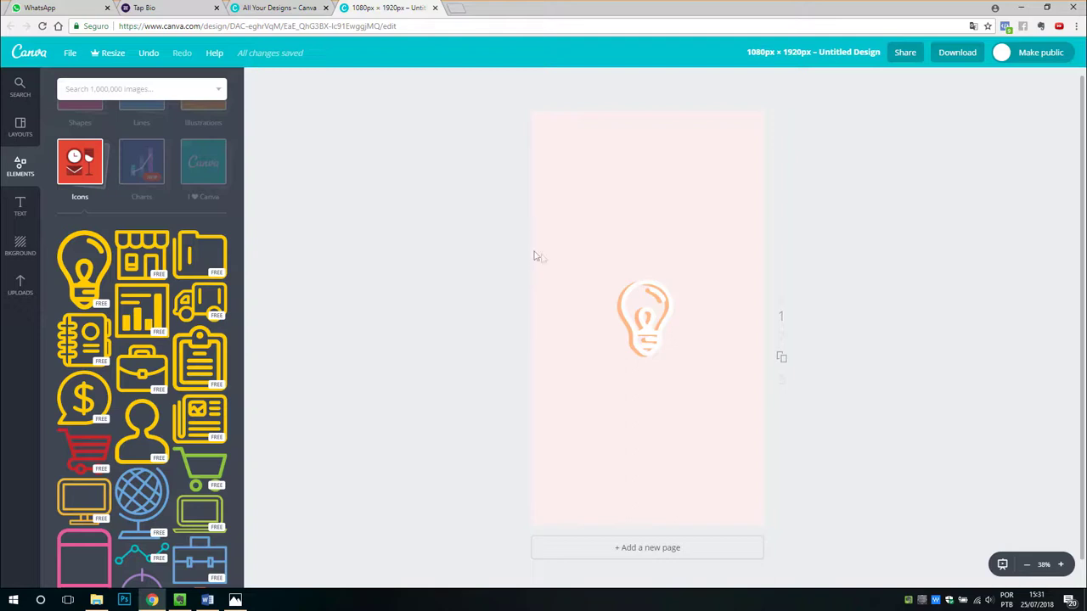
# Step: Recolor the orange lightbulb behind the white one to D39391
pyautogui.click(618, 318)
pyautogui.moveTo(618, 319); pyautogui.dragTo(614, 320)
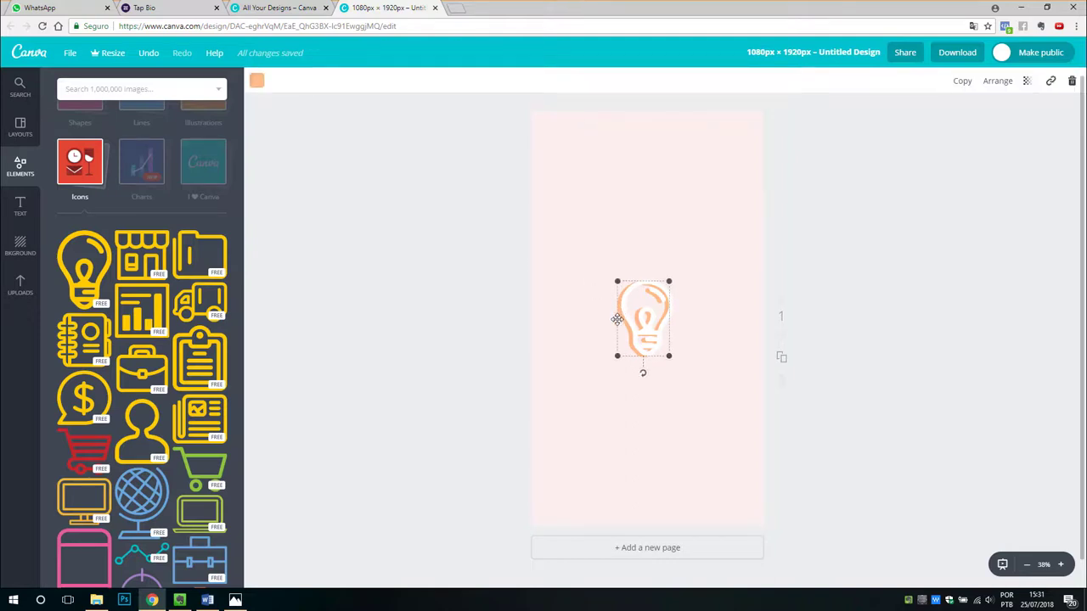
pyautogui.click(256, 81)
pyautogui.click(265, 136)
pyautogui.click(350, 289)
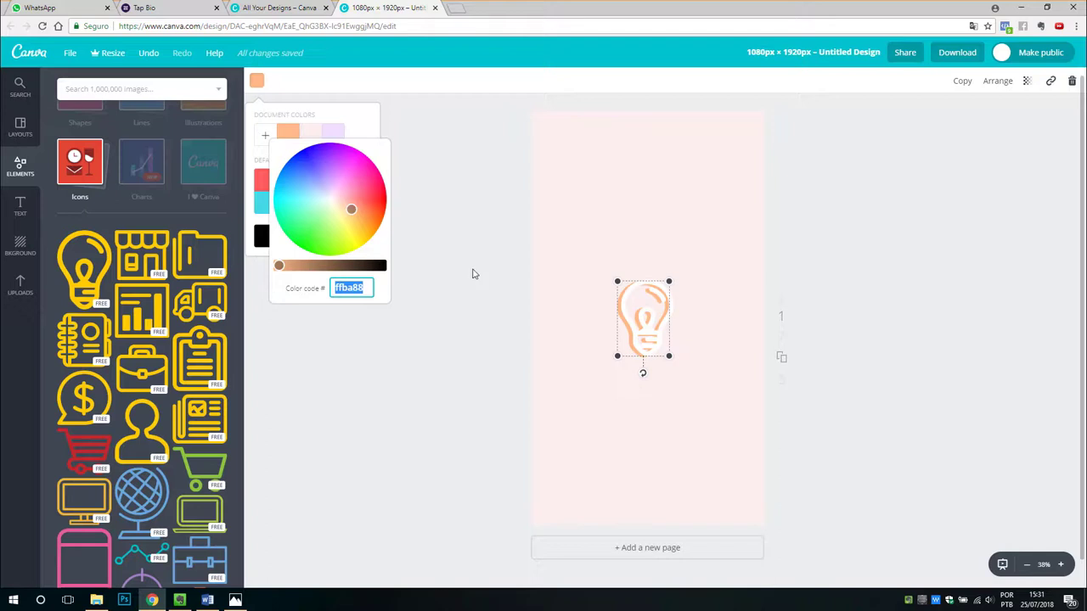
pyautogui.write('D3')
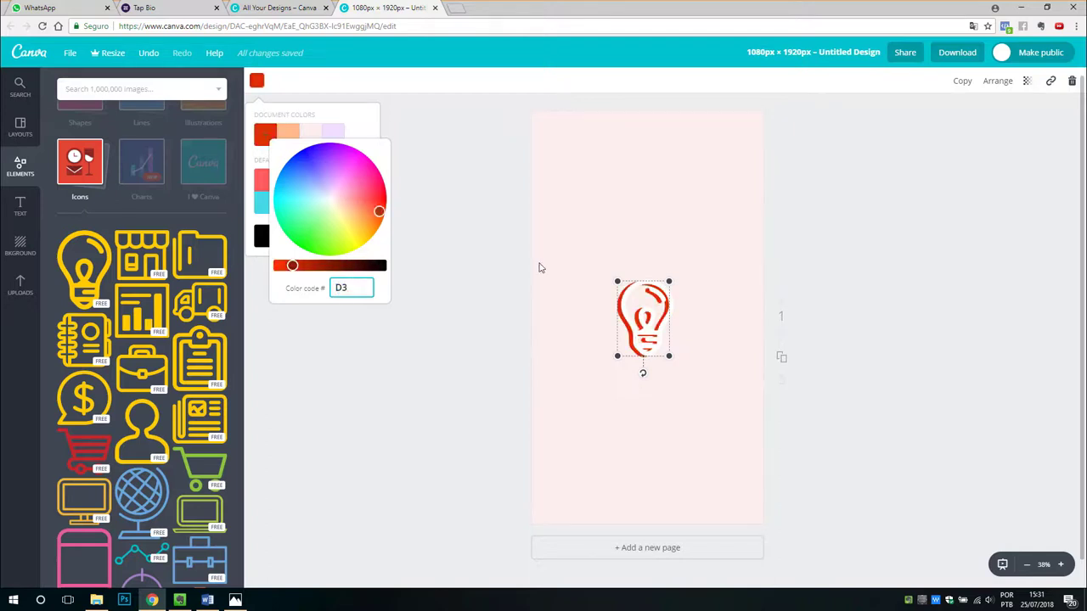
pyautogui.write('9391')
pyautogui.press('Return')
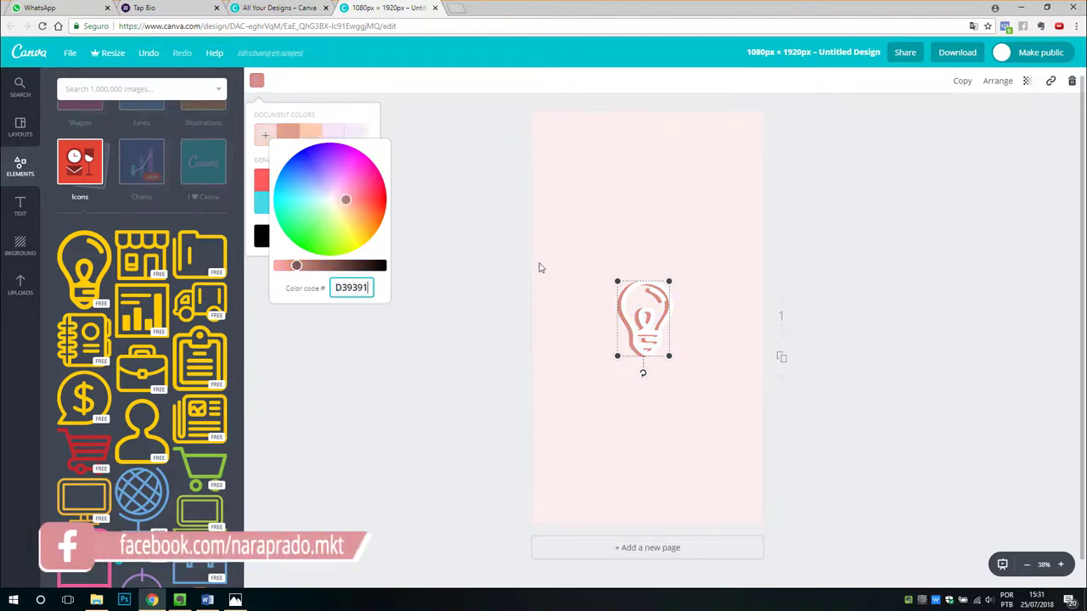
pyautogui.click(442, 182)
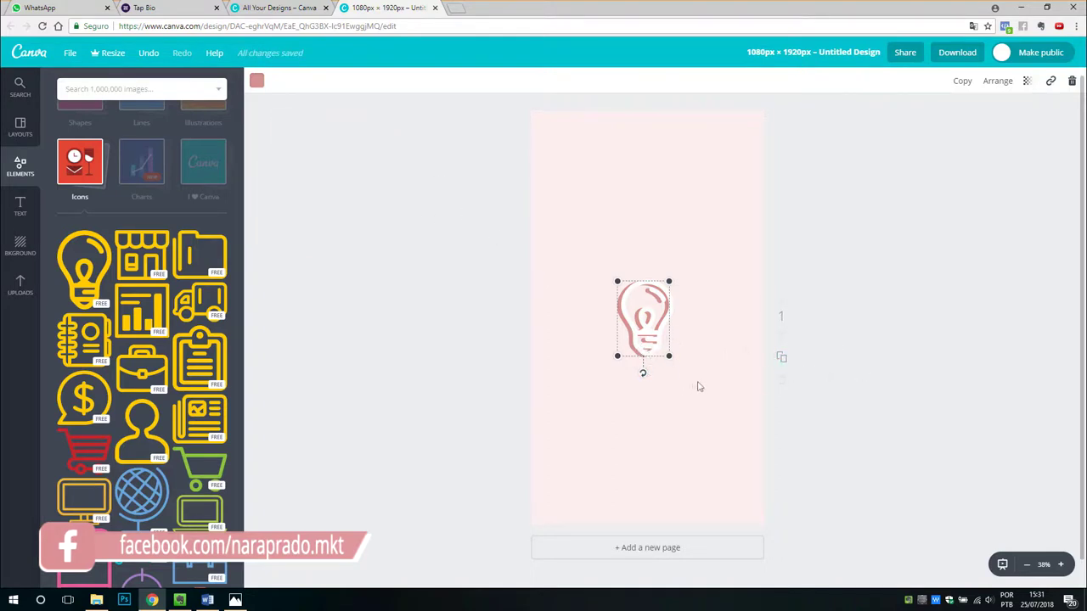
# Step: Nudge the dark pink lightbulb horizontally so it sits slightly left of the white lightbulb as a thin shadow
pyautogui.press('Right')
pyautogui.press('Right')
pyautogui.press('Right')
pyautogui.press('Right')
pyautogui.press('Right')
pyautogui.press('Right')
pyautogui.press('Right')
pyautogui.press('Right')
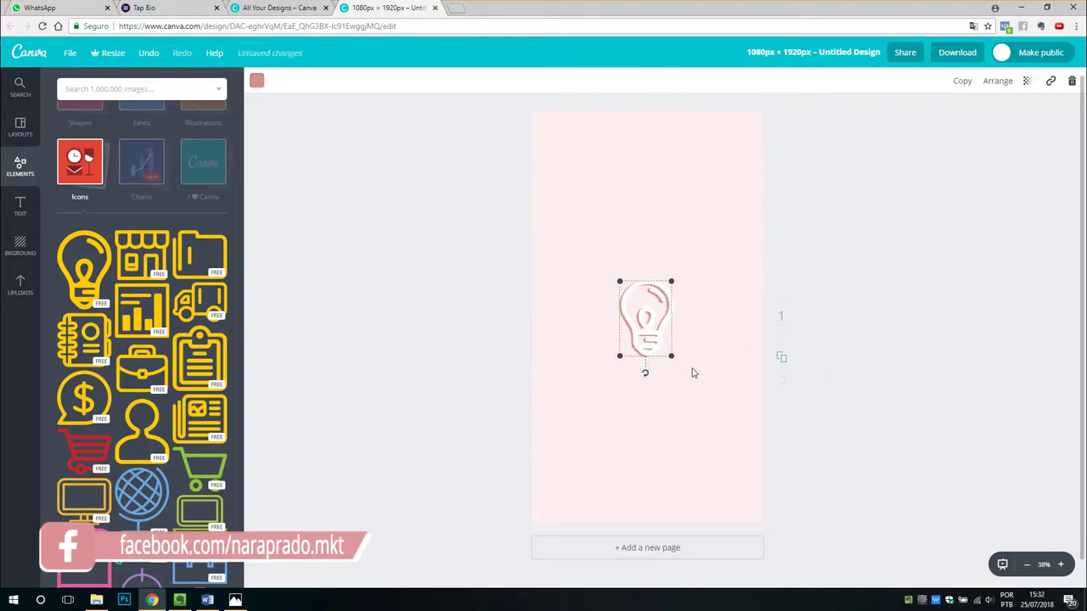
pyautogui.press('Left')
pyautogui.press('Left')
pyautogui.press('Left')
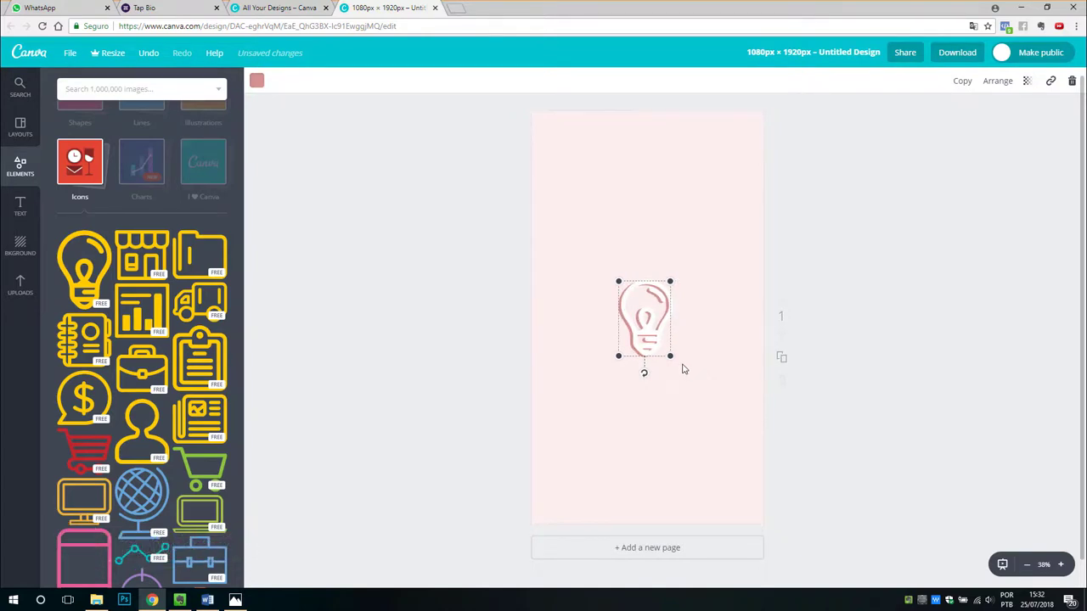
pyautogui.press('Right')
pyautogui.press('Right')
pyautogui.press('Right')
pyautogui.press('Right')
pyautogui.press('Right')
pyautogui.press('Right')
pyautogui.press('Right')
pyautogui.press('Right')
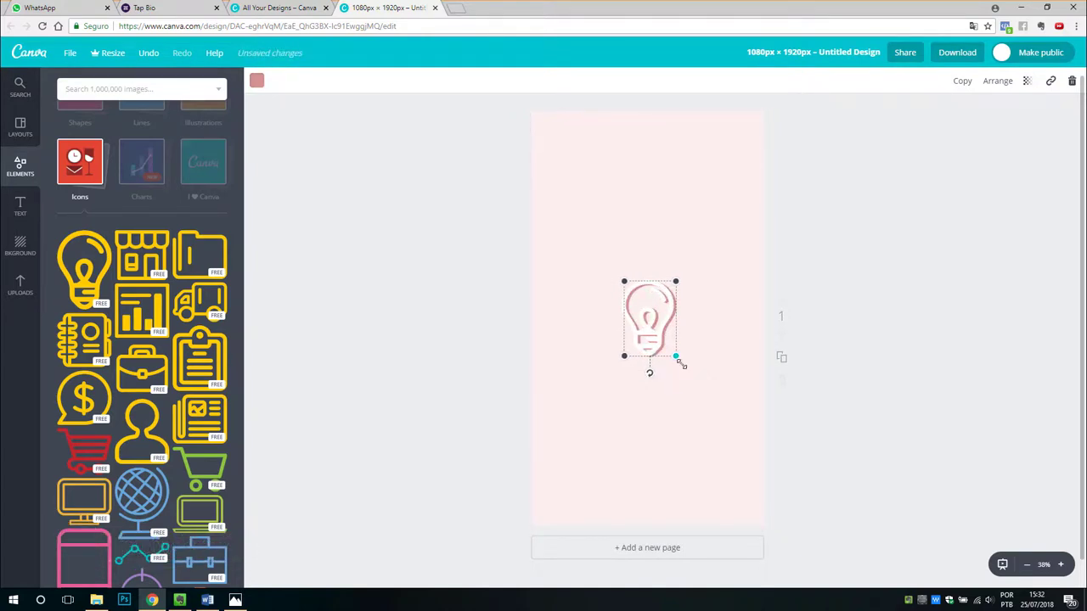
pyautogui.press('Left')
pyautogui.press('Left')
pyautogui.press('Left')
pyautogui.press('Left')
pyautogui.press('Left')
pyautogui.press('Left')
pyautogui.press('Left')
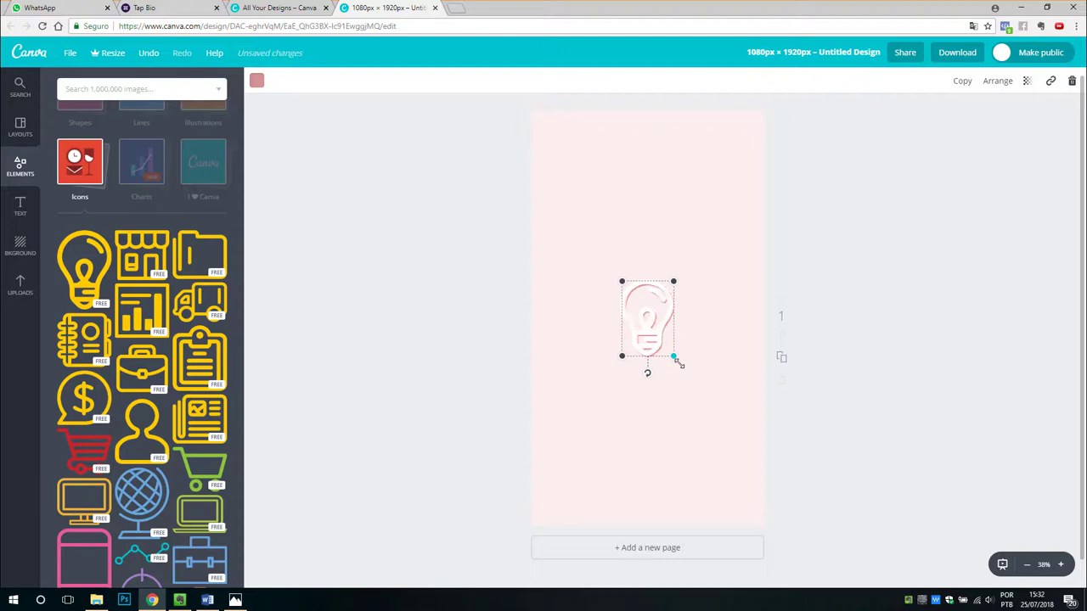
pyautogui.press('Left')
pyautogui.press('Left')
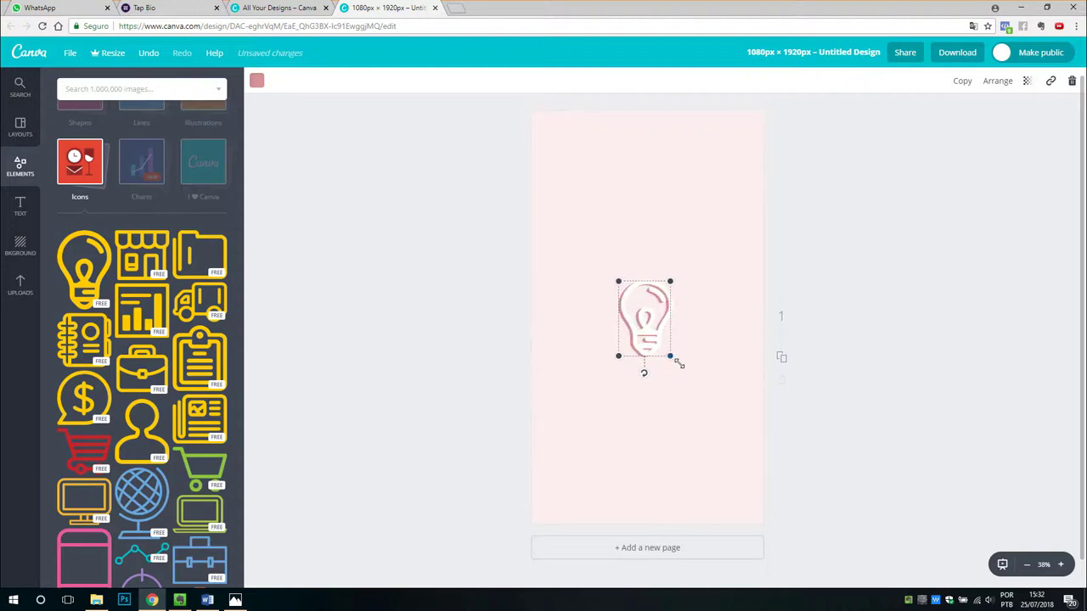
pyautogui.press('Right')
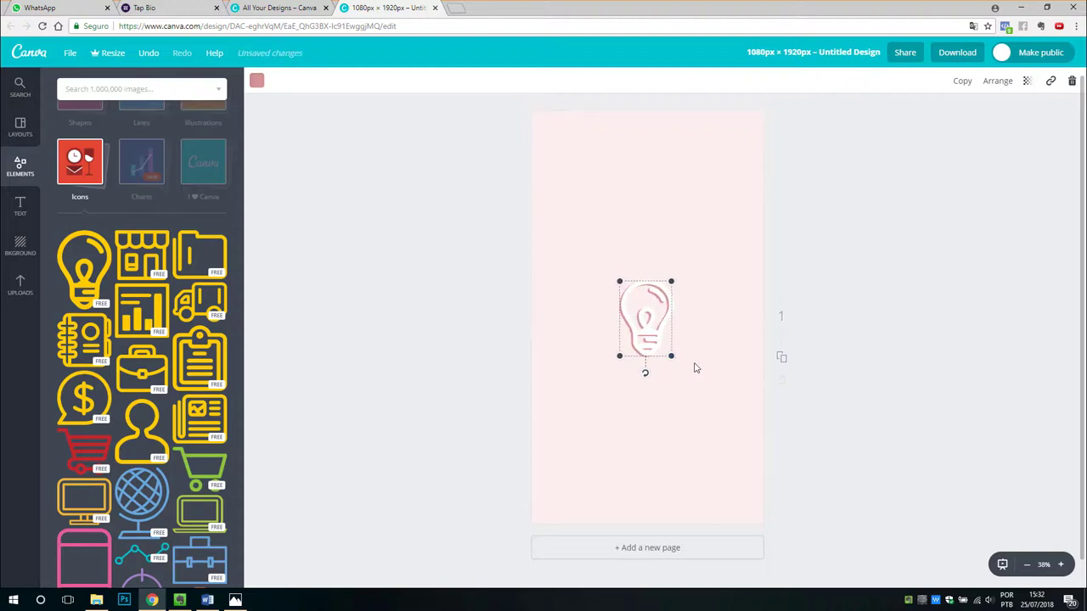
pyautogui.click(954, 290)
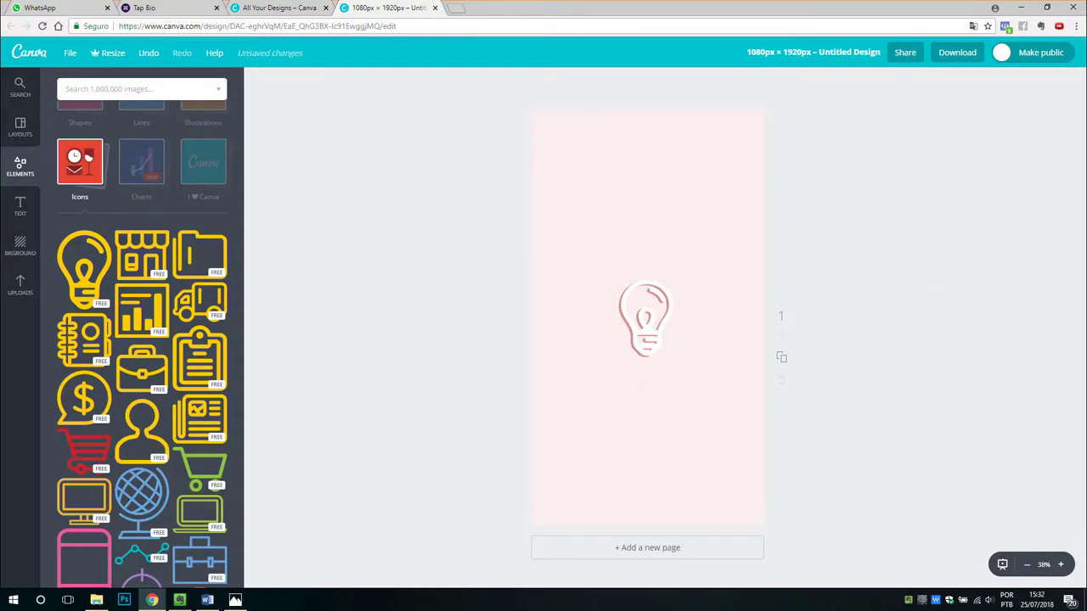
# Step: Download the lightbulb design as a JPG and dismiss the download notice
pyautogui.click(958, 52)
pyautogui.click(939, 112)
pyautogui.click(926, 134)
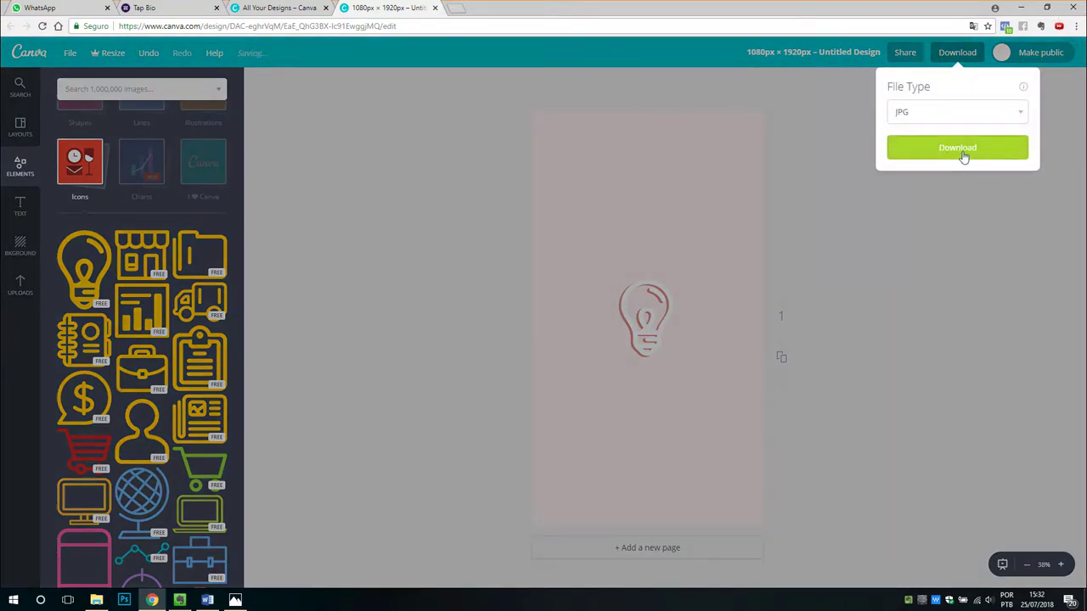
pyautogui.click(960, 152)
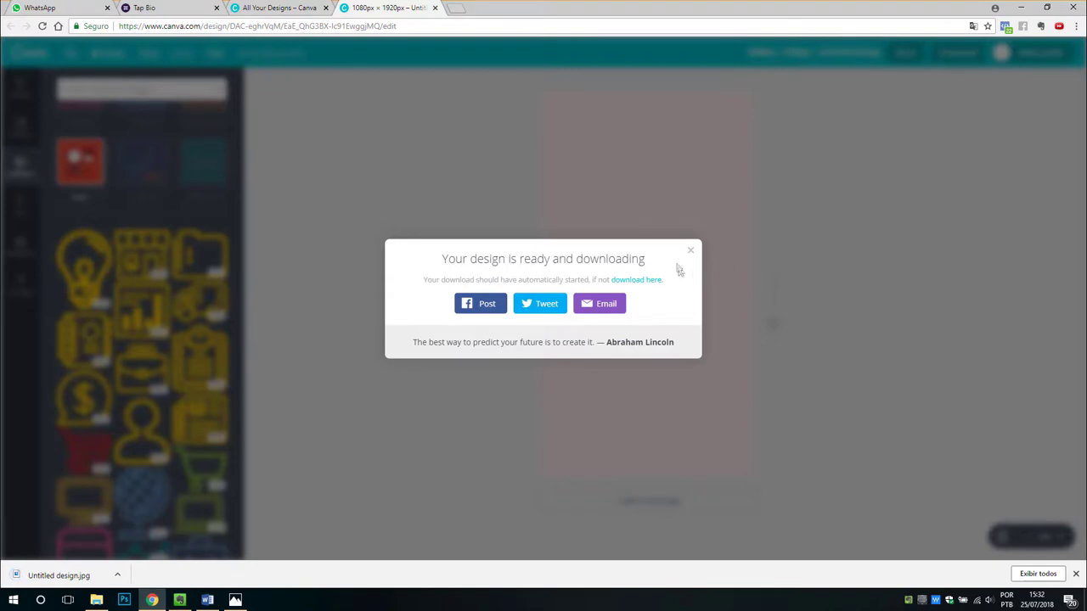
pyautogui.click(692, 255)
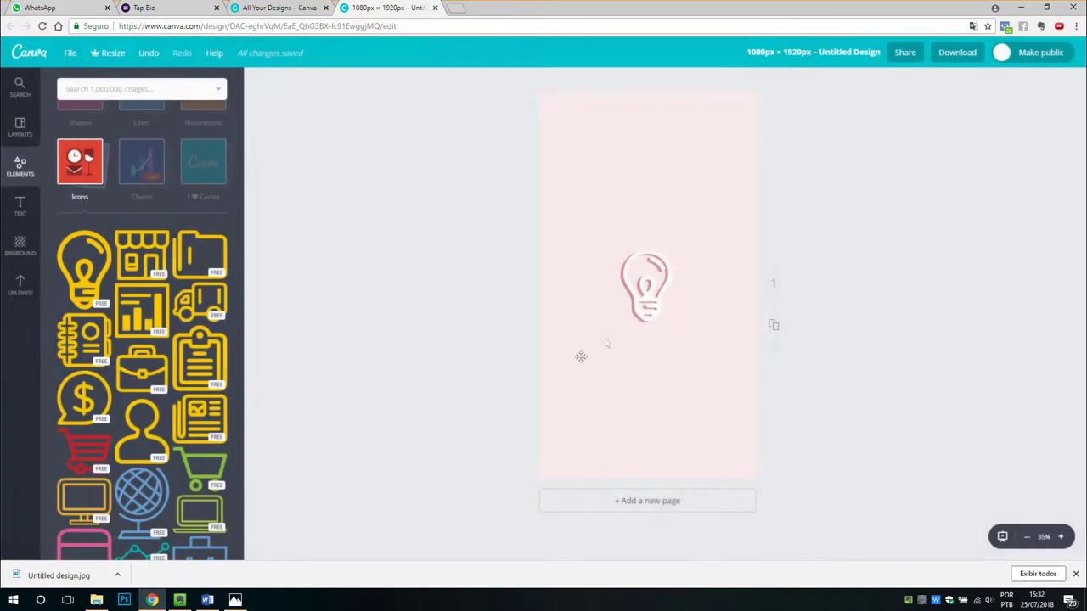
# Step: Switch to File Explorer and open the Untitled design image from the Downloads folder
pyautogui.click(92, 600)
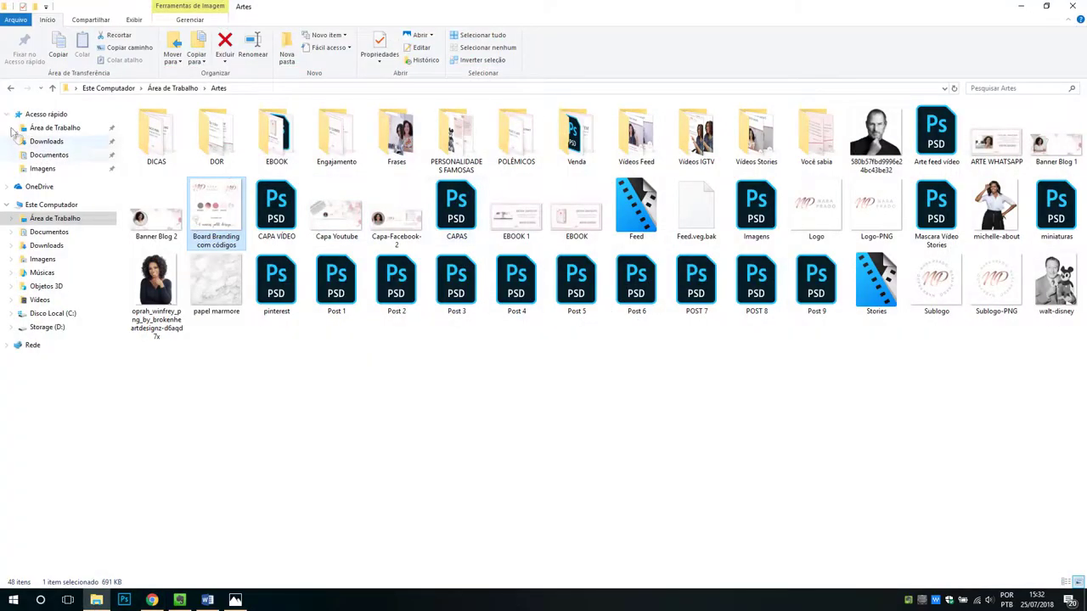
pyautogui.click(46, 141)
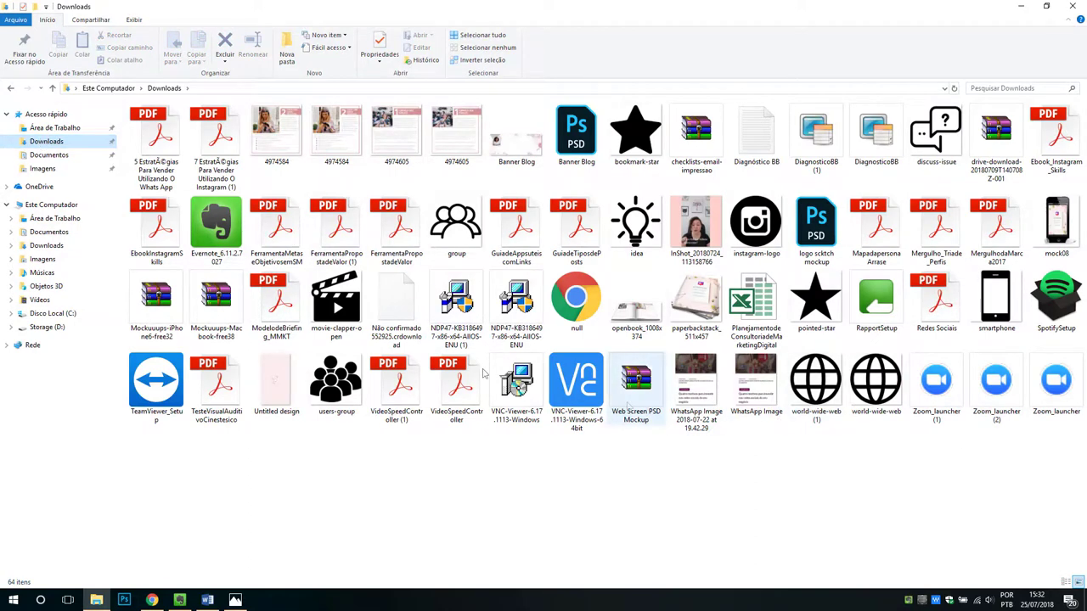
pyautogui.doubleClick(272, 381)
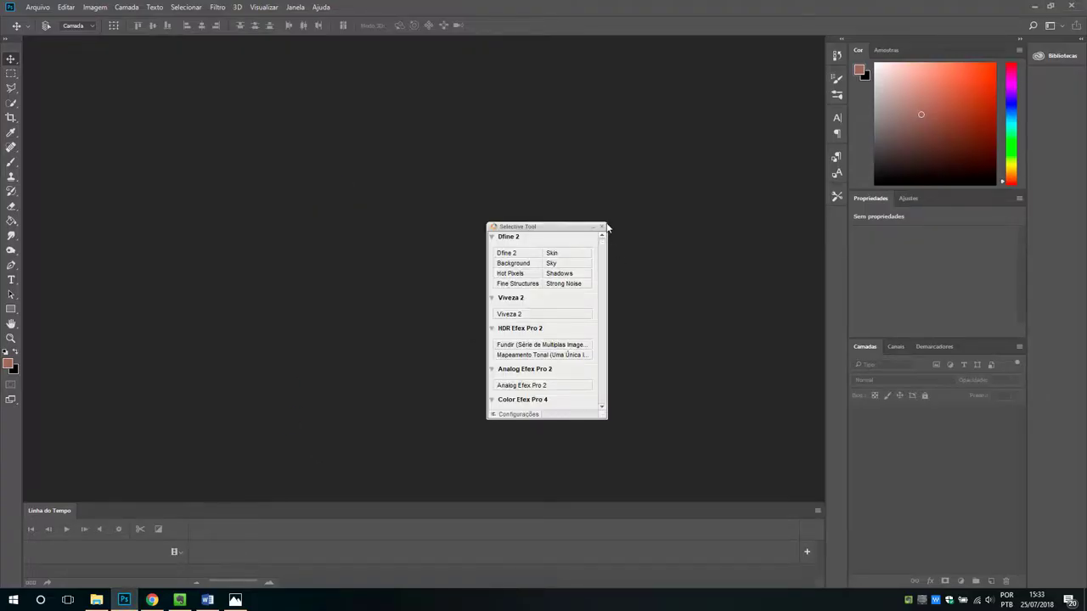
# Step: In Photoshop, close the Selective Tool window, create a new 1080 x 1920 px document at 72 ppi, and unlock its background layer
pyautogui.click(601, 227)
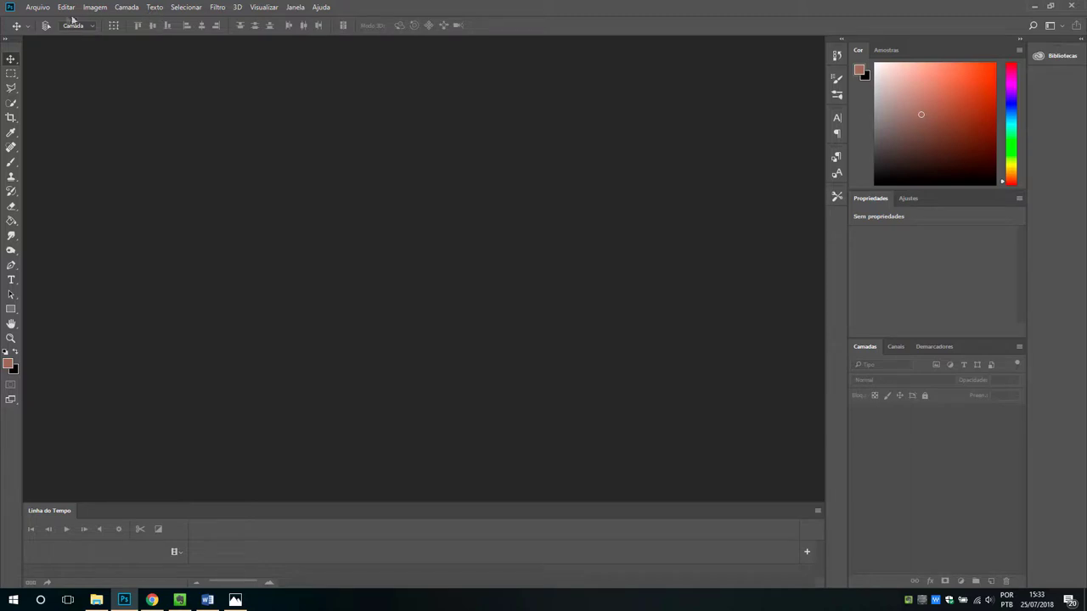
pyautogui.click(39, 8)
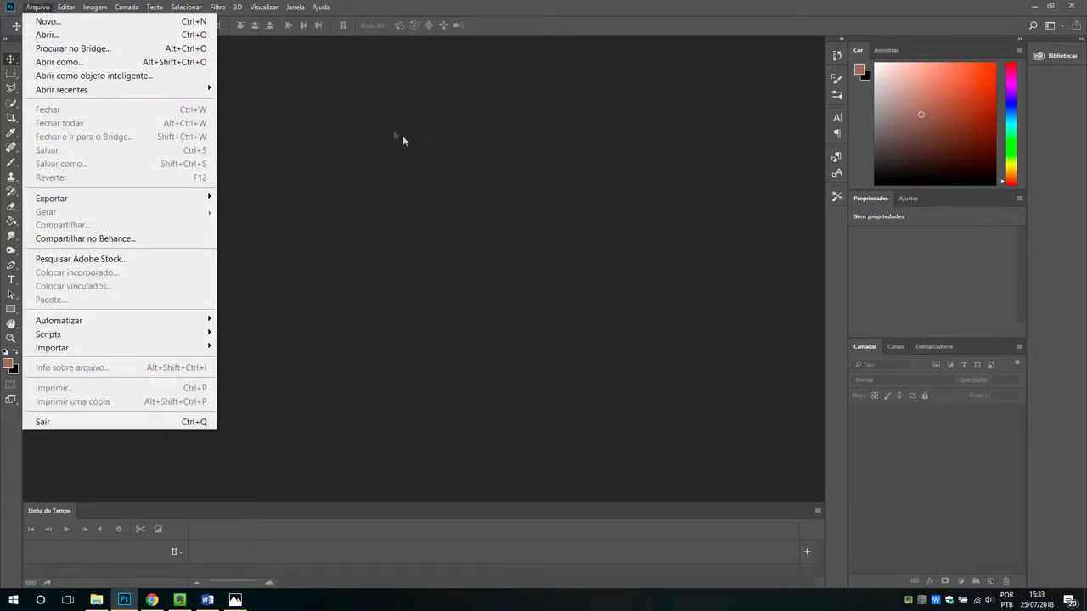
pyautogui.click(393, 134)
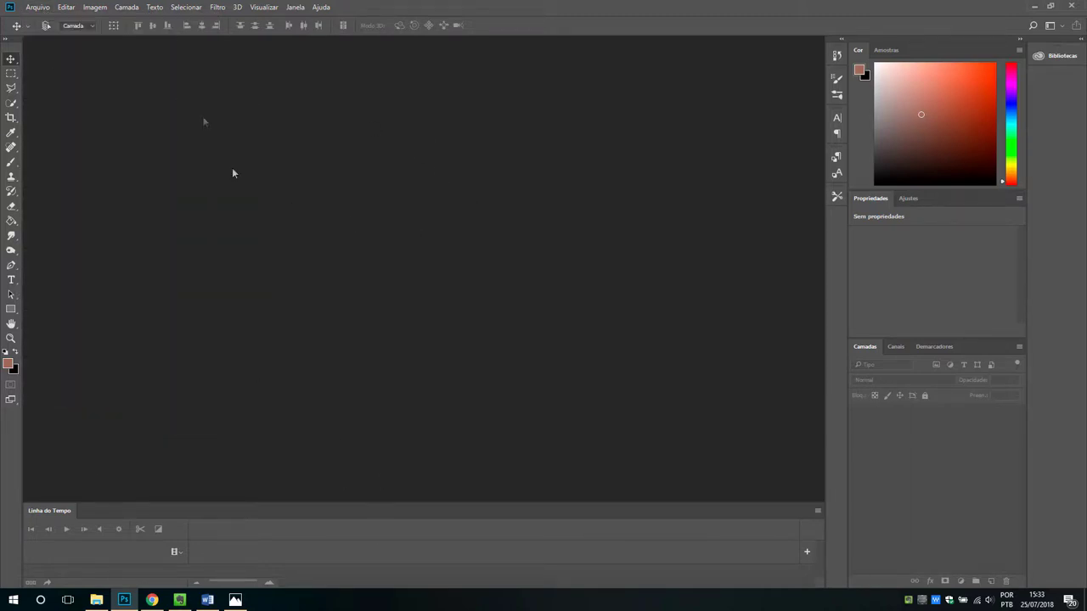
pyautogui.click(31, 8)
pyautogui.click(45, 23)
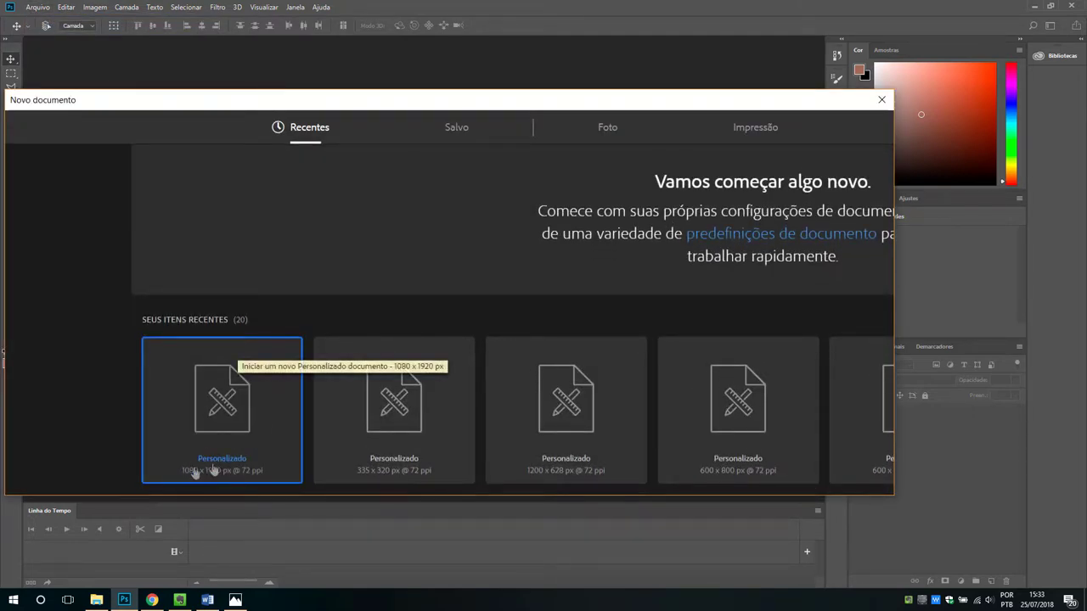
pyautogui.doubleClick(235, 419)
pyautogui.click(1004, 418)
pyautogui.doubleClick(1002, 418)
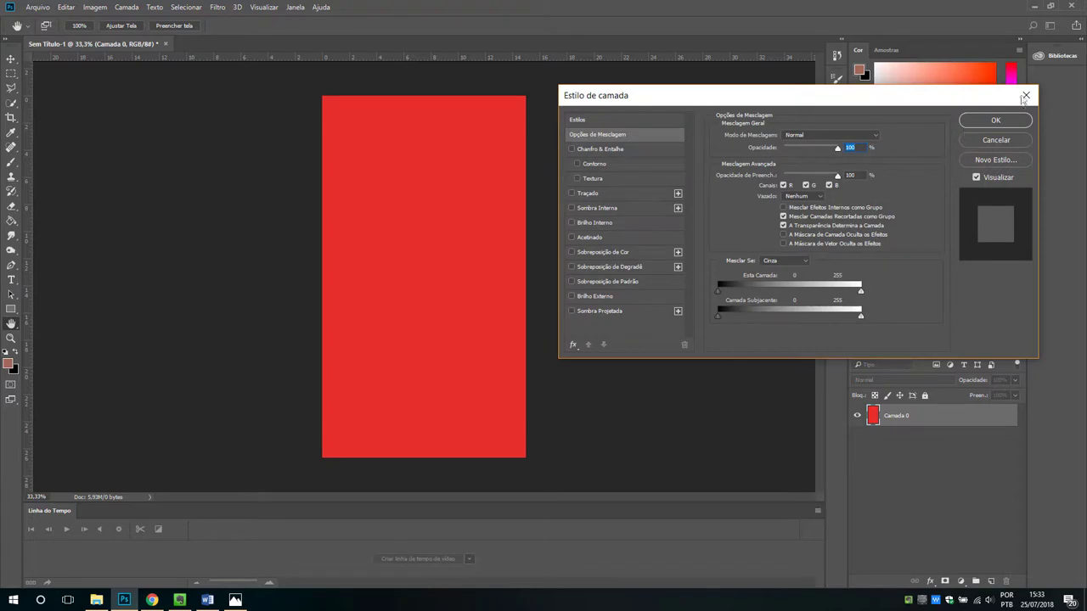
pyautogui.click(1026, 96)
pyautogui.doubleClick(1001, 420)
pyautogui.click(1026, 95)
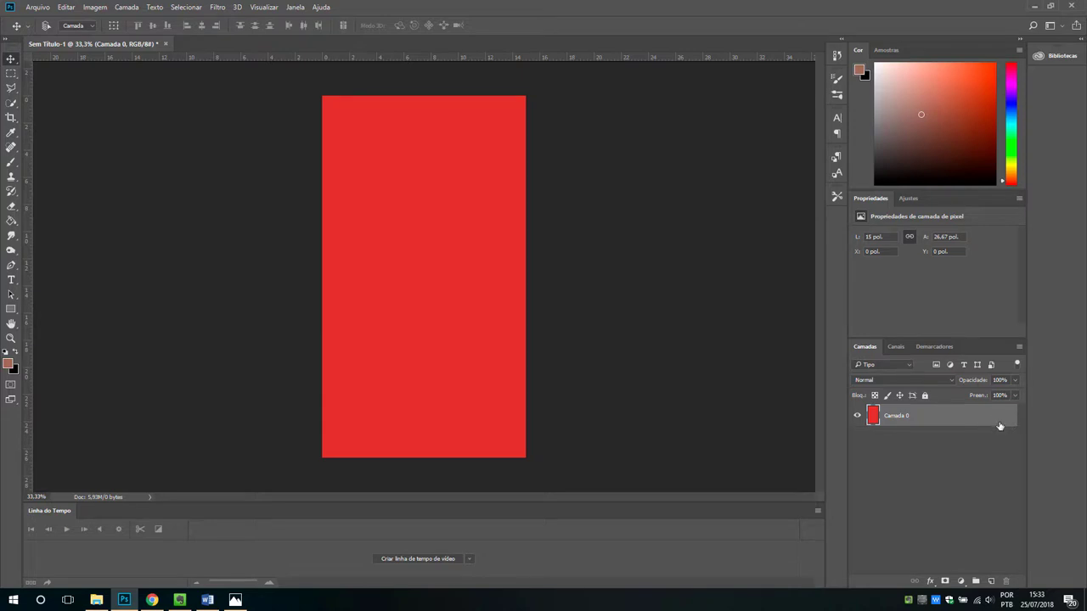
pyautogui.click(924, 396)
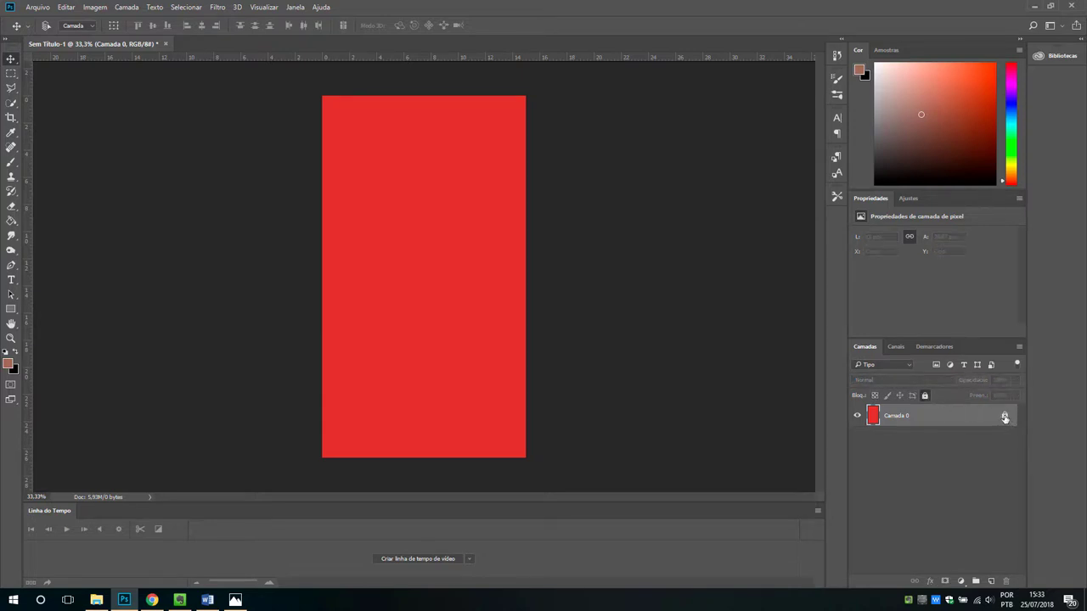
pyautogui.click(1004, 417)
pyautogui.doubleClick(966, 409)
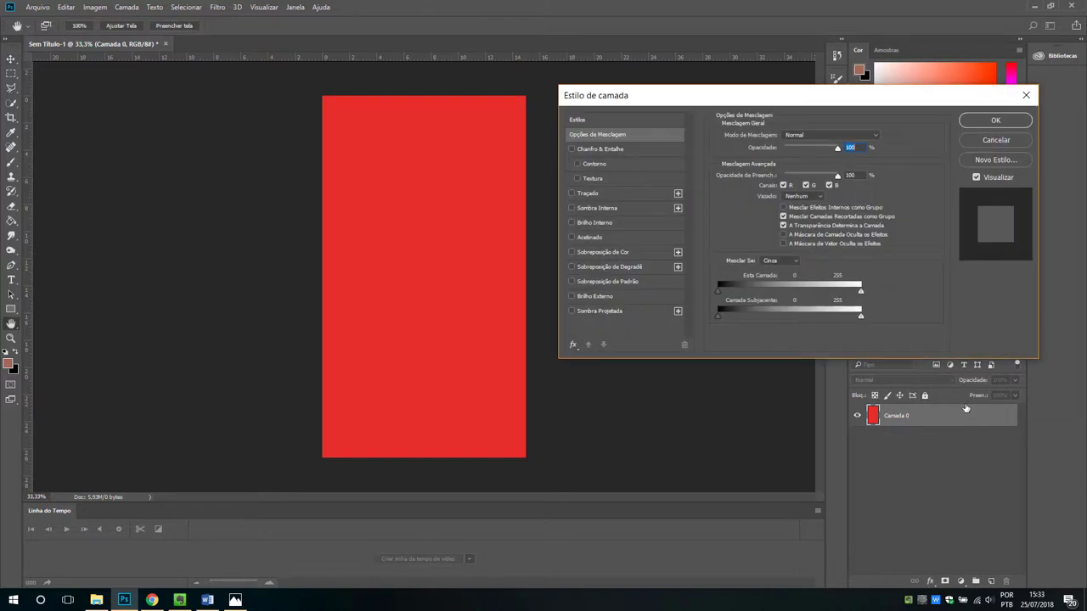
pyautogui.click(998, 122)
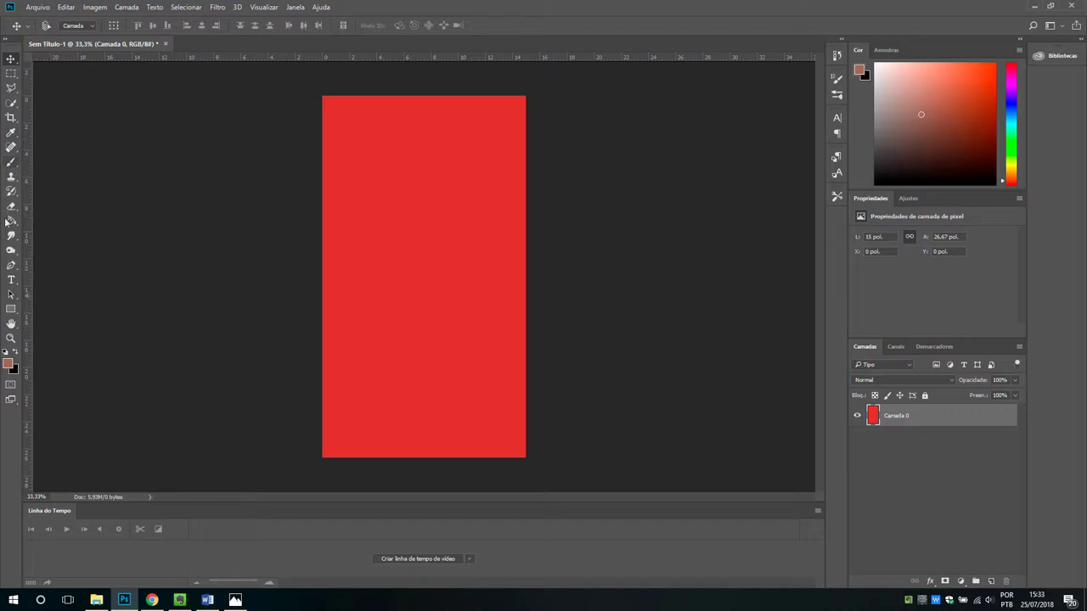
# Step: Set the foreground color to faeeee and fill the red canvas with it using the Paint Bucket tool
pyautogui.click(8, 364)
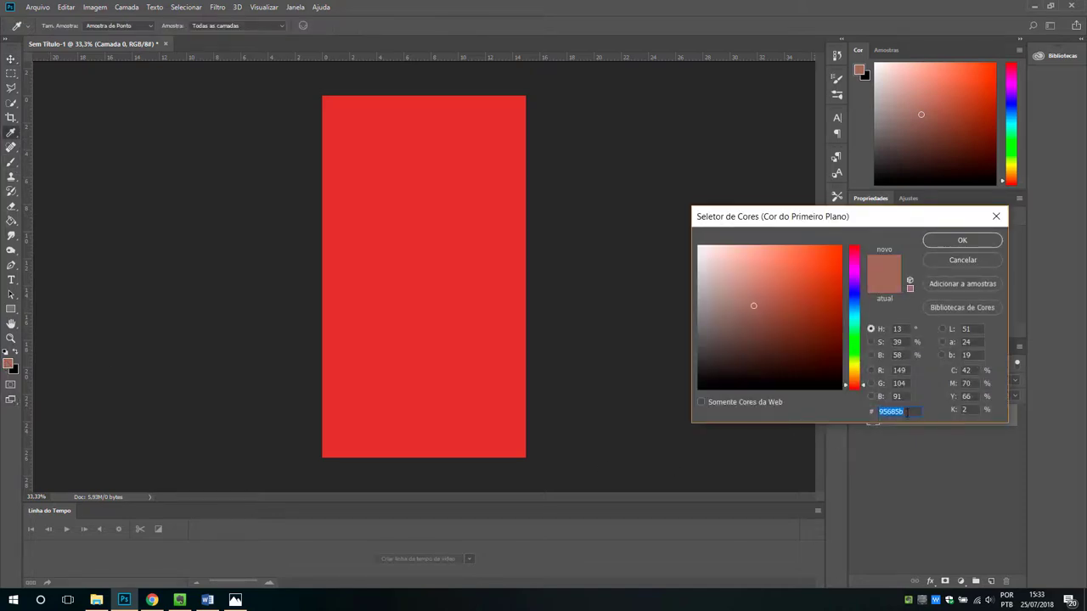
pyautogui.write('faeeee')
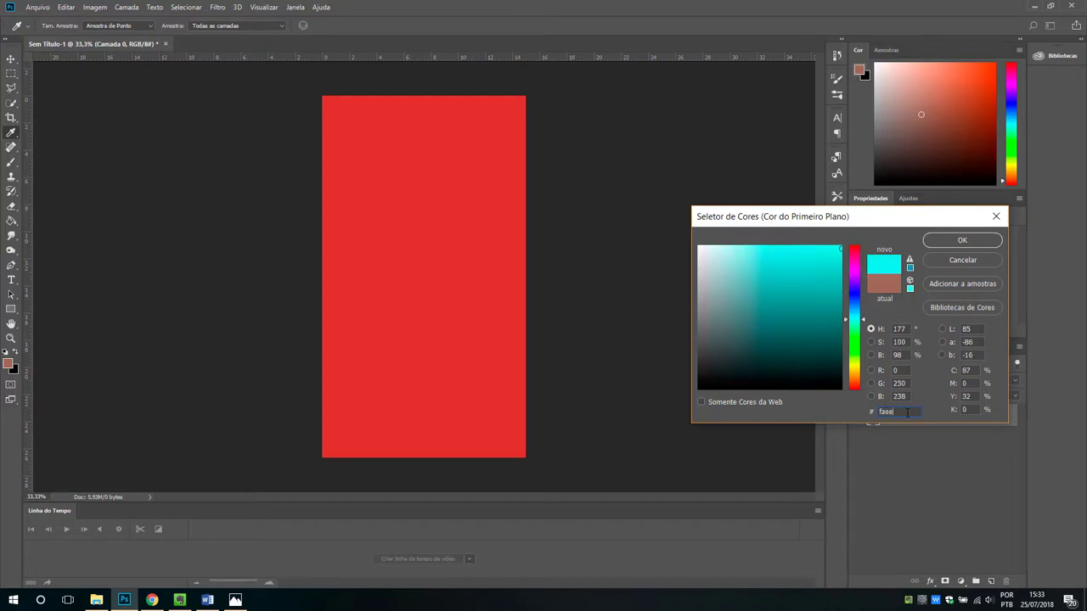
pyautogui.press('Return')
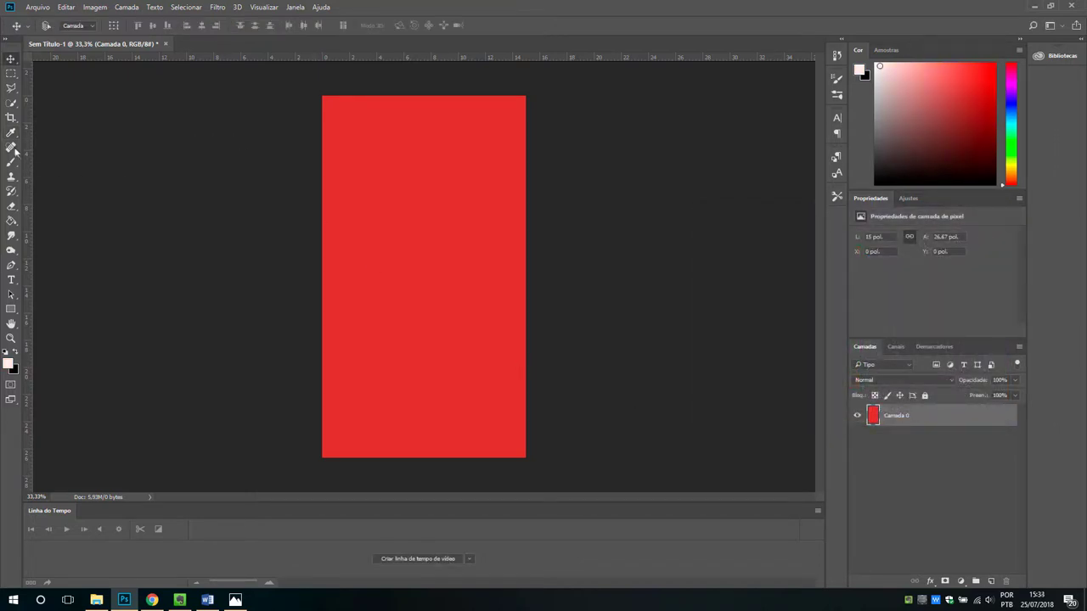
pyautogui.click(11, 223)
pyautogui.click(361, 224)
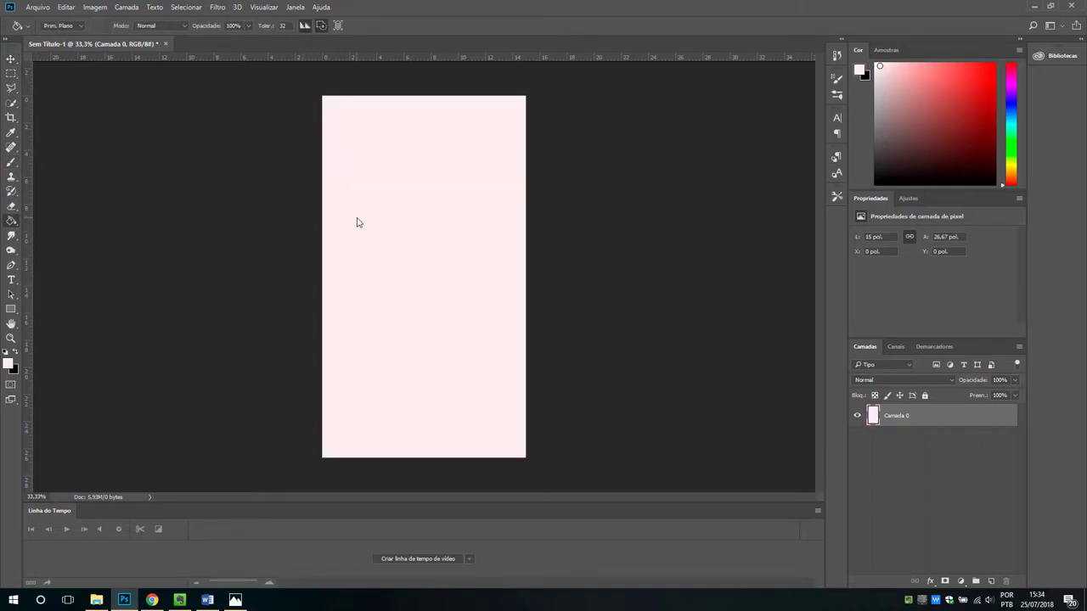
pyautogui.click(9, 362)
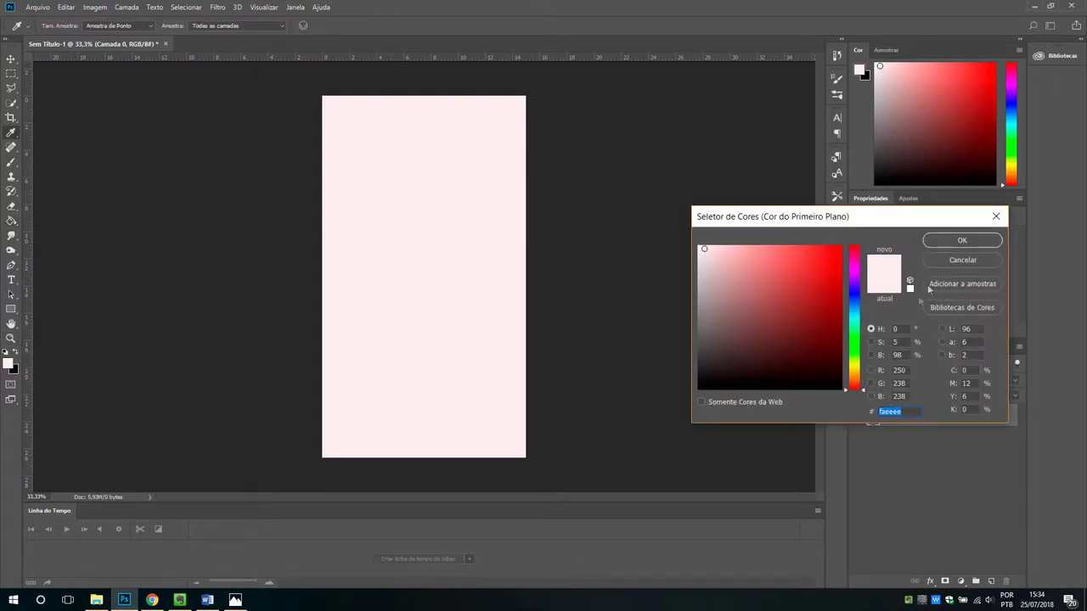
pyautogui.click(974, 238)
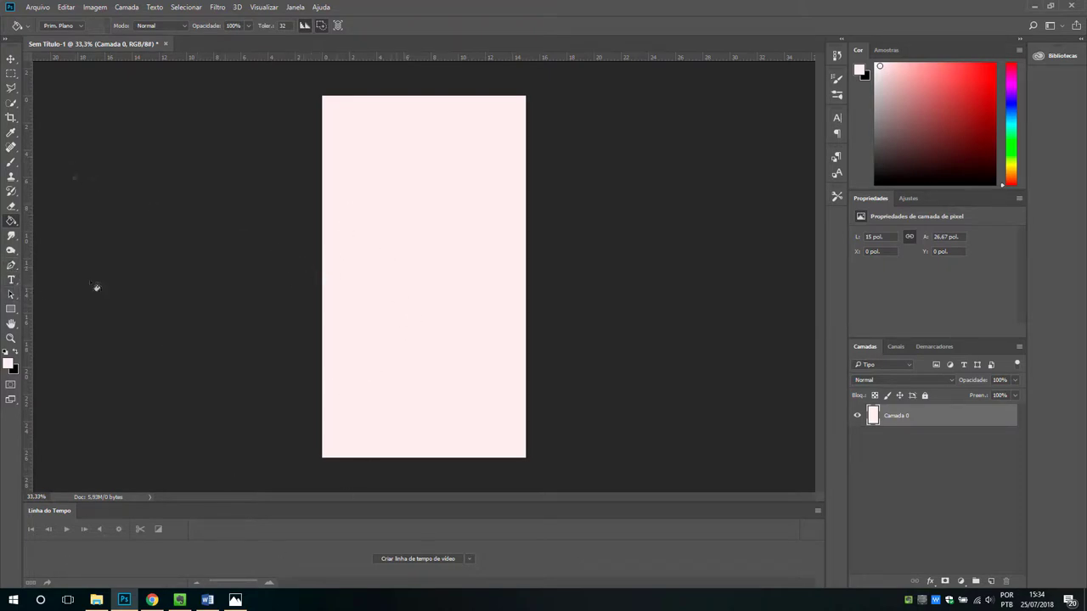
# Step: Switch to Chrome and search Google for icones png in the blank tab
pyautogui.click(97, 600)
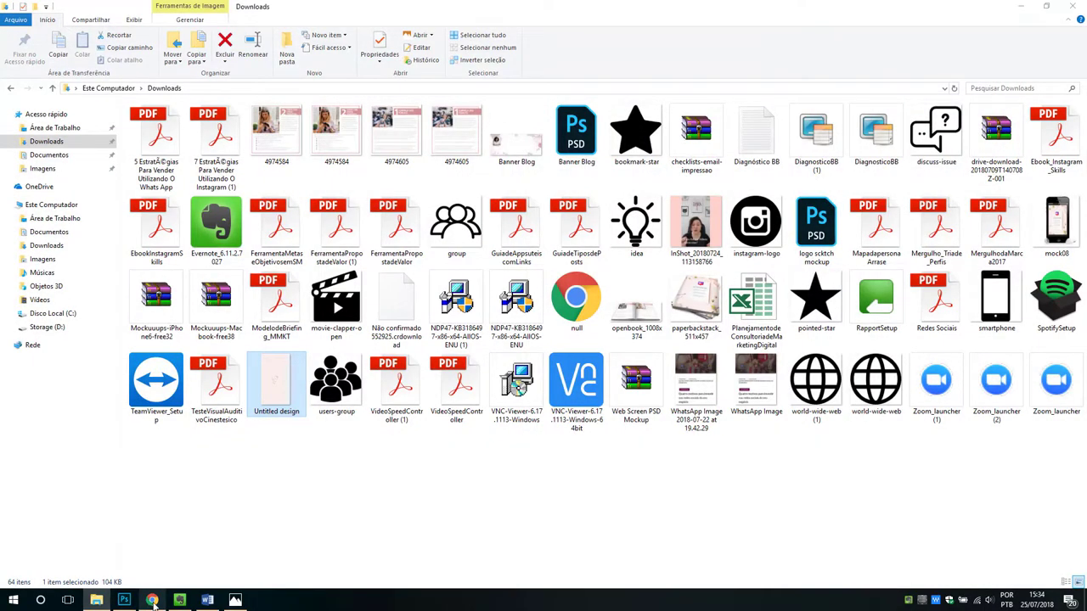
pyautogui.click(152, 599)
pyautogui.click(457, 9)
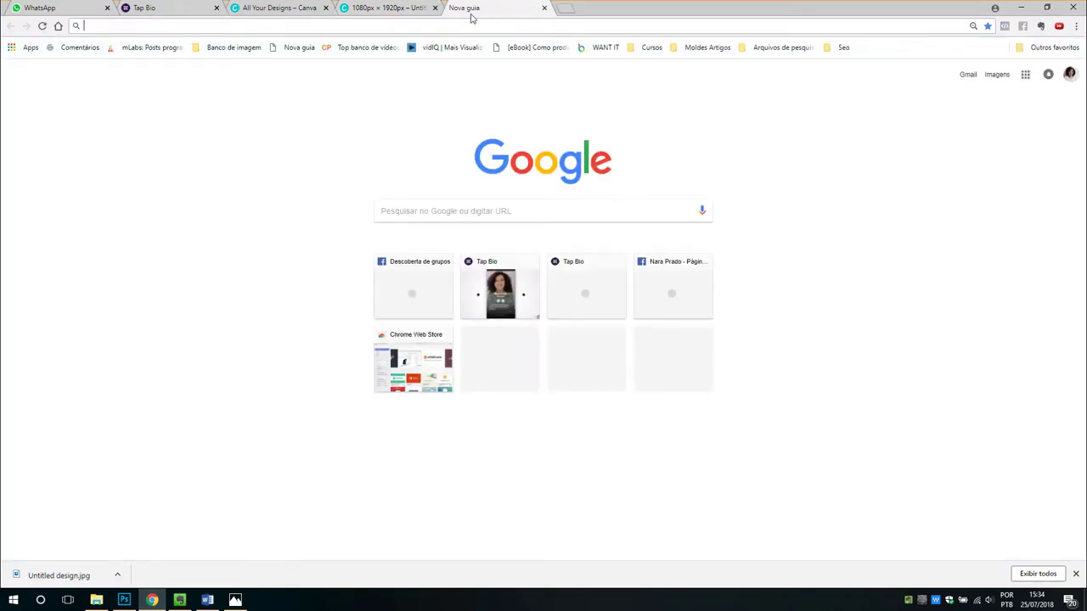
pyautogui.write('iconc')
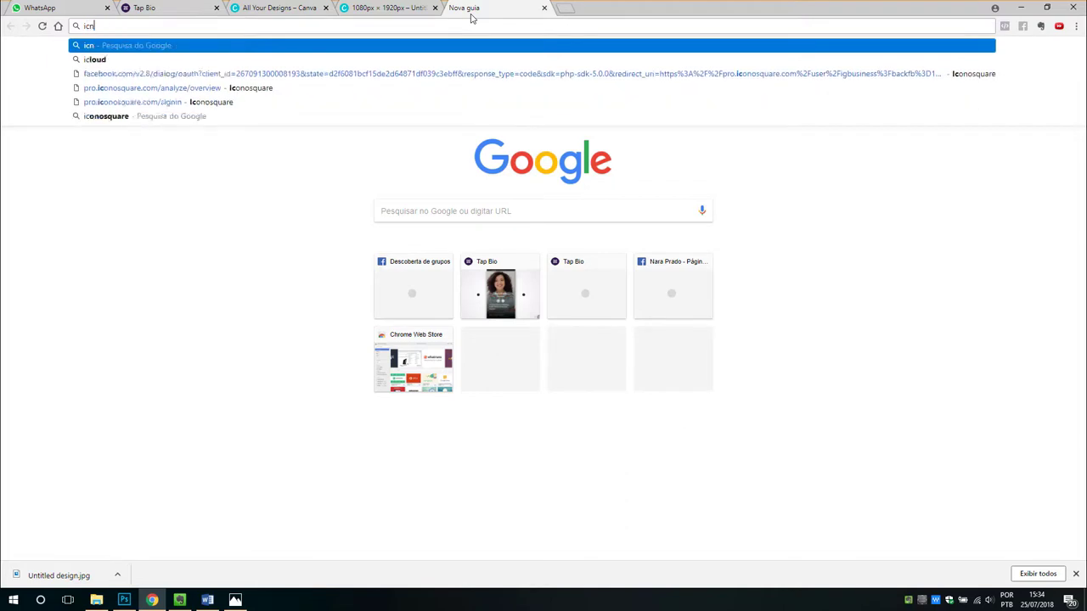
pyautogui.press('BackSpace')
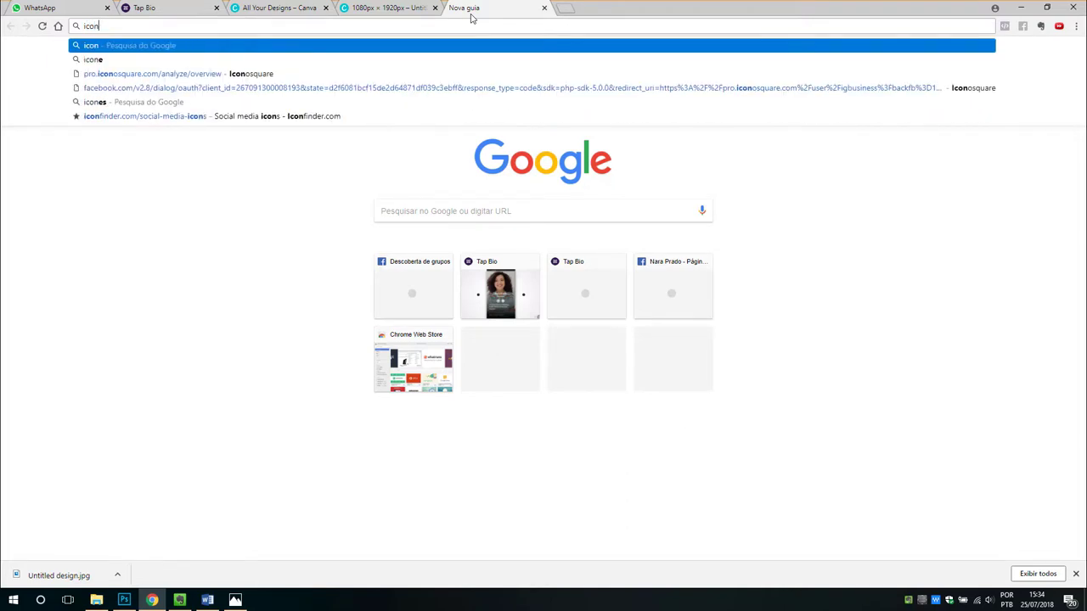
pyautogui.write('es ')
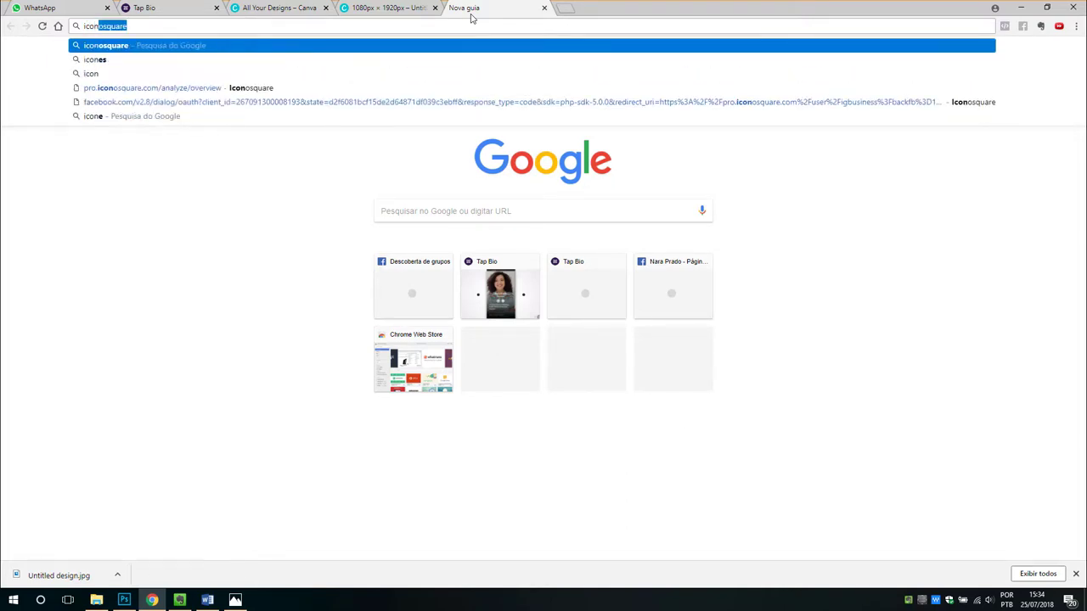
pyautogui.write('png')
pyautogui.press('Return')
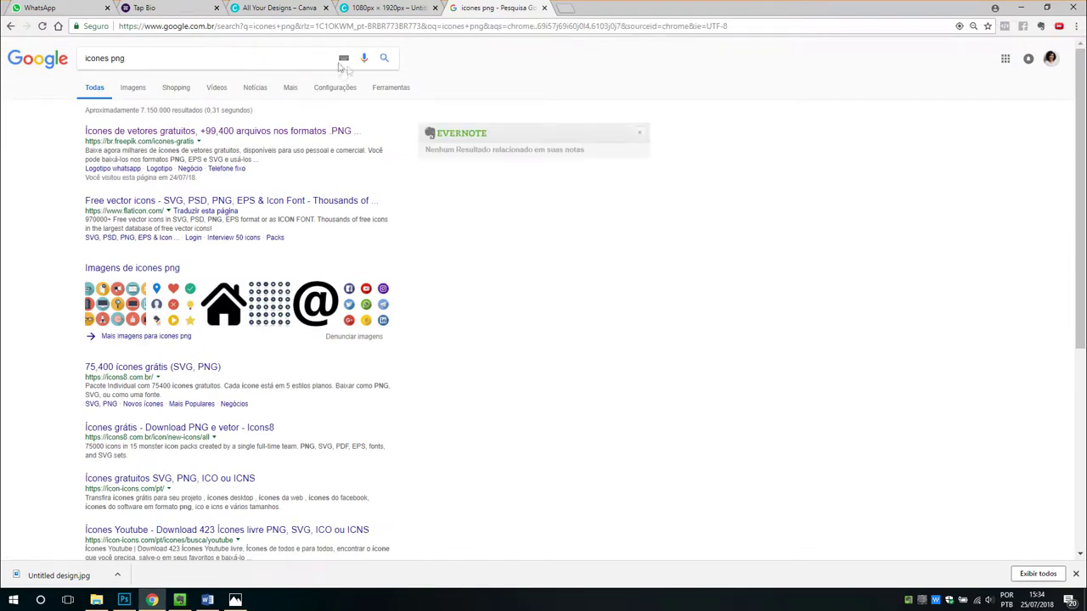
# Step: Look through the image results for the icon search and return to the general results
pyautogui.click(131, 87)
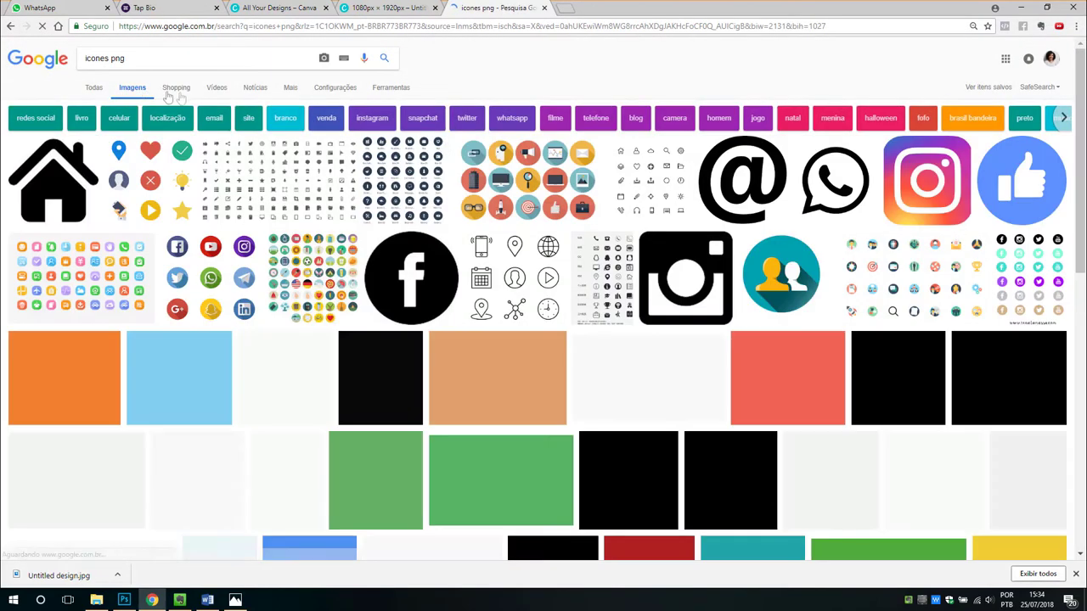
pyautogui.click(91, 89)
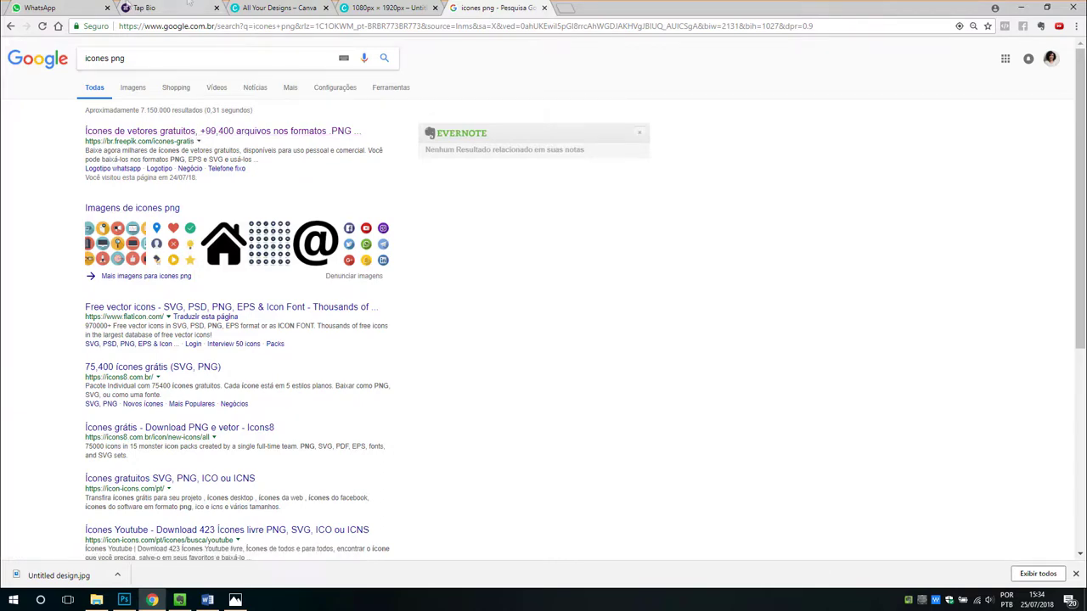
pyautogui.click(395, 8)
pyautogui.click(477, 8)
# Step: Place the movie-clapper-open icon from the Downloads folder into the pink Photoshop document
pyautogui.click(127, 601)
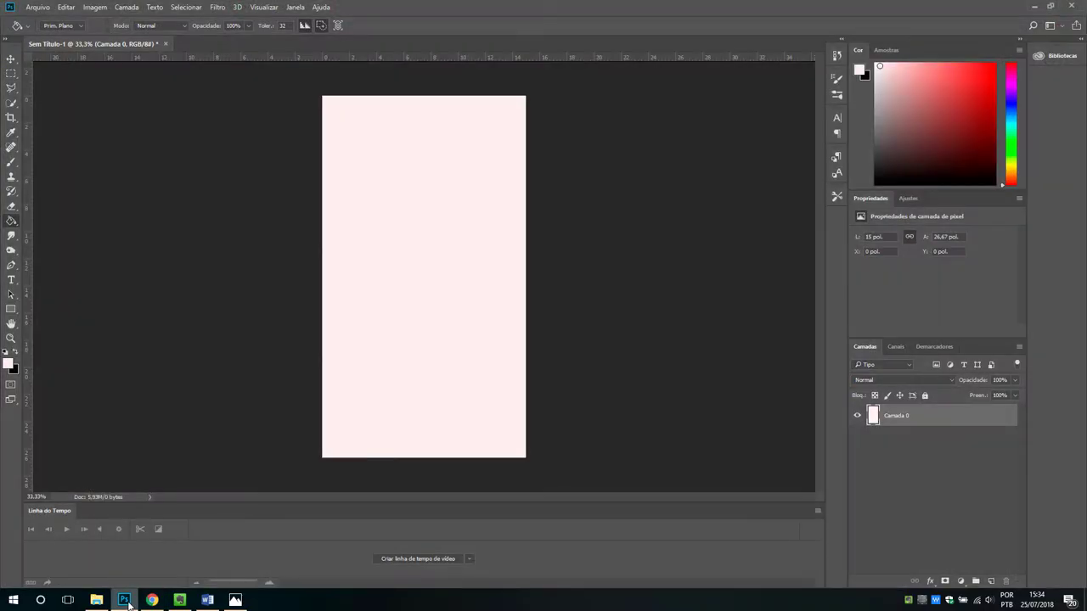
pyautogui.click(96, 600)
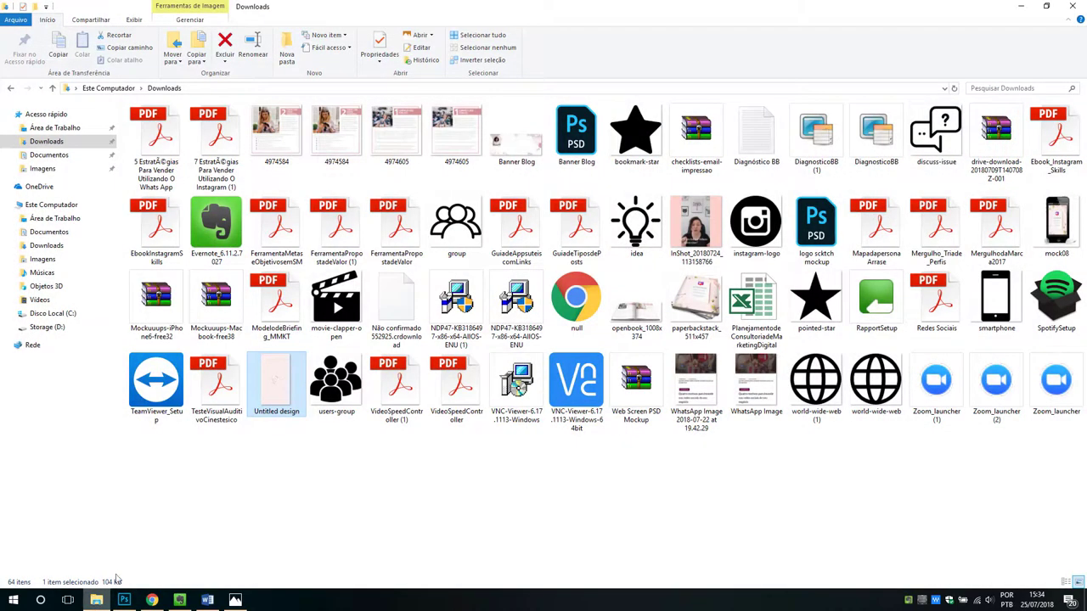
pyautogui.click(64, 143)
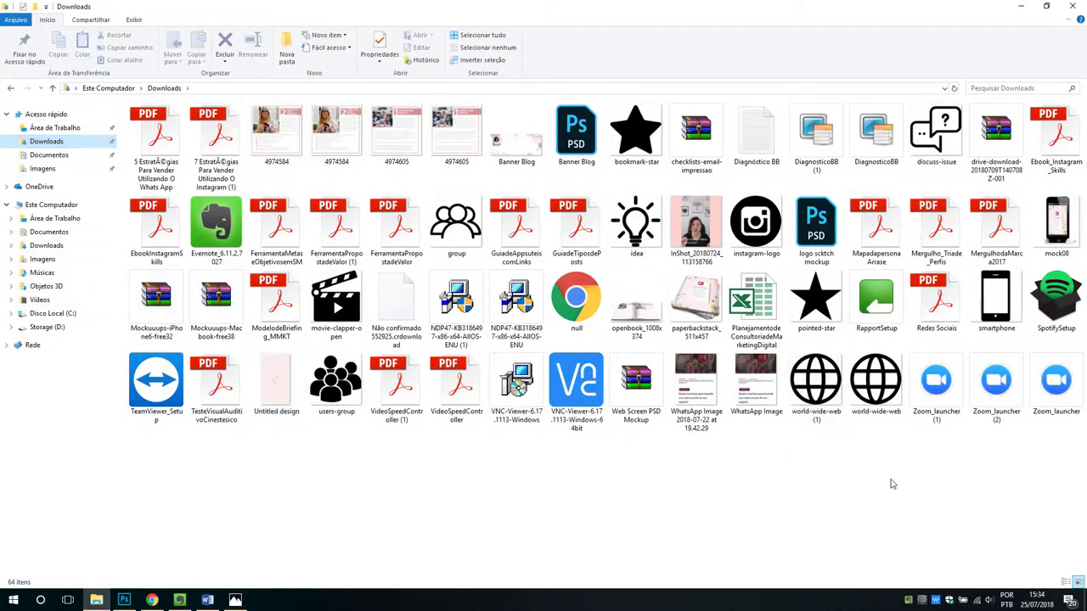
pyautogui.click(330, 331)
pyautogui.moveTo(336, 290); pyautogui.dragTo(429, 287)
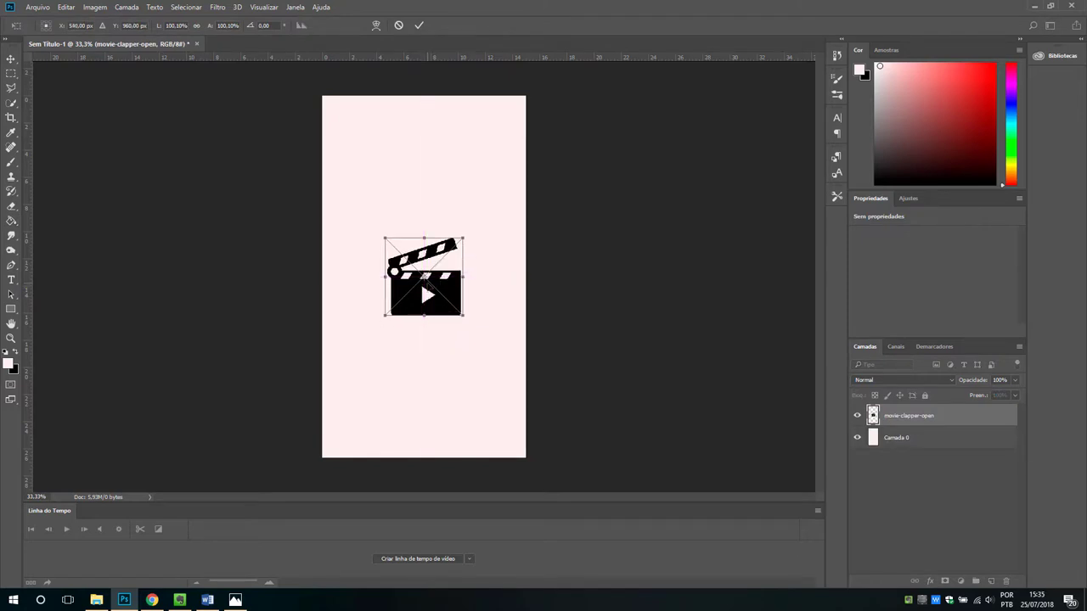
# Step: Scale the placed clapper icon to about 76% around its center, commit it, and duplicate its layer
pyautogui.moveTo(464, 317); pyautogui.dragTo(445, 299)
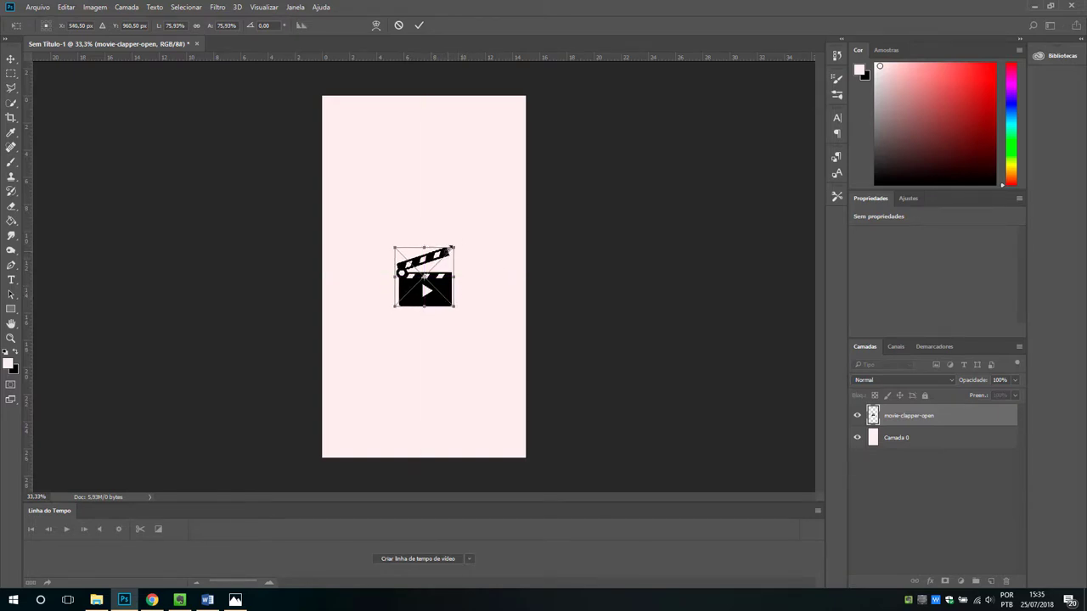
pyautogui.moveTo(441, 271)
pyautogui.mouseDown()
pyautogui.moveTo(448, 265)
pyautogui.moveTo(440, 273)
pyautogui.mouseUp()
pyautogui.click(420, 25)
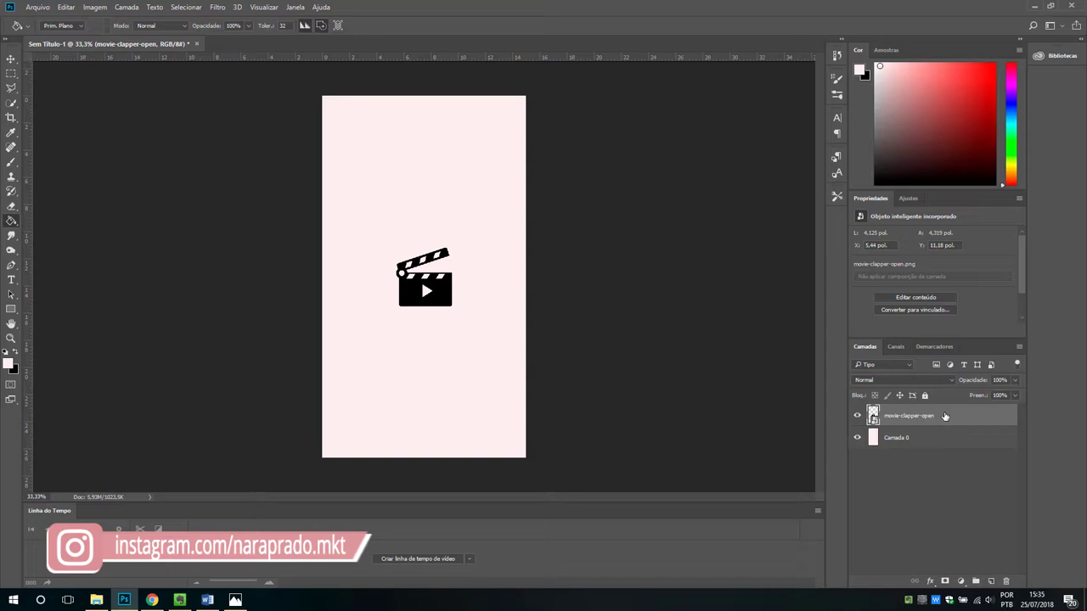
pyautogui.hotkey('ctrl', 'j')
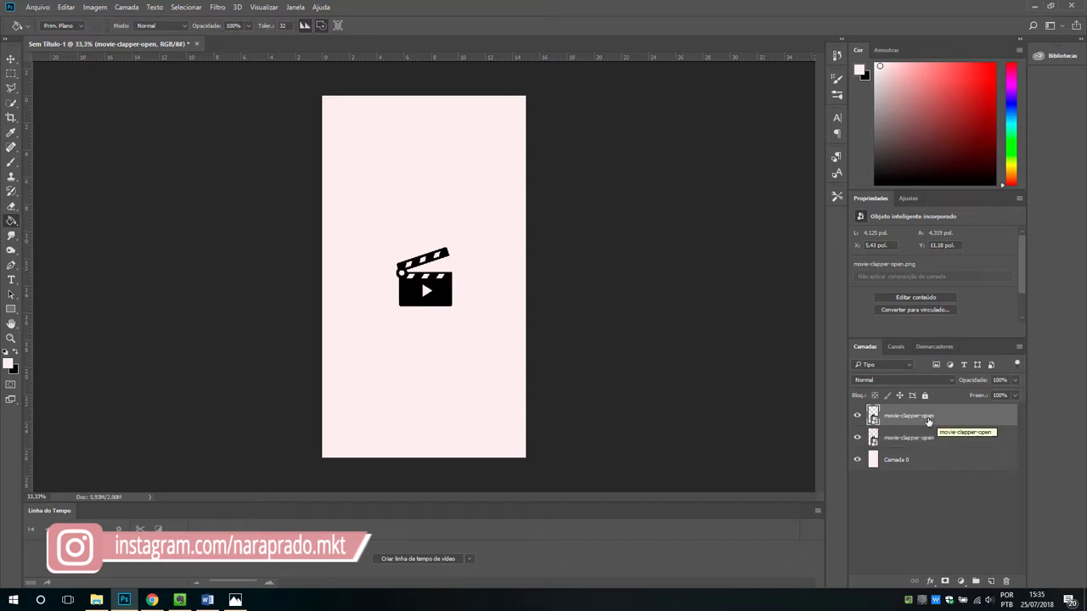
# Step: Open the miniaturas PSD file from the Artes folder on the desktop in Photoshop
pyautogui.click(97, 600)
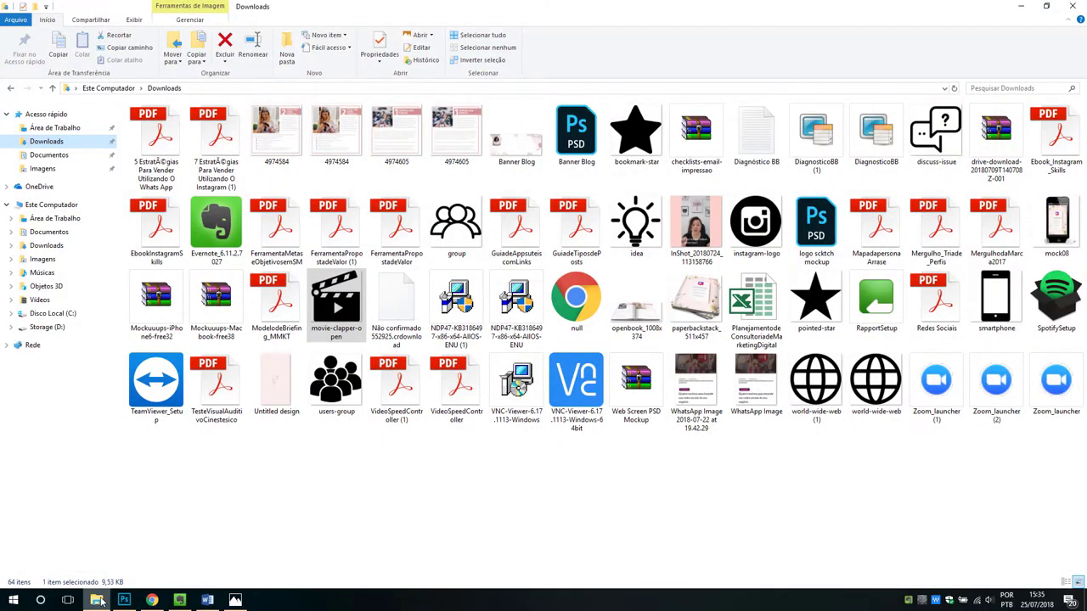
pyautogui.click(97, 600)
pyautogui.click(98, 600)
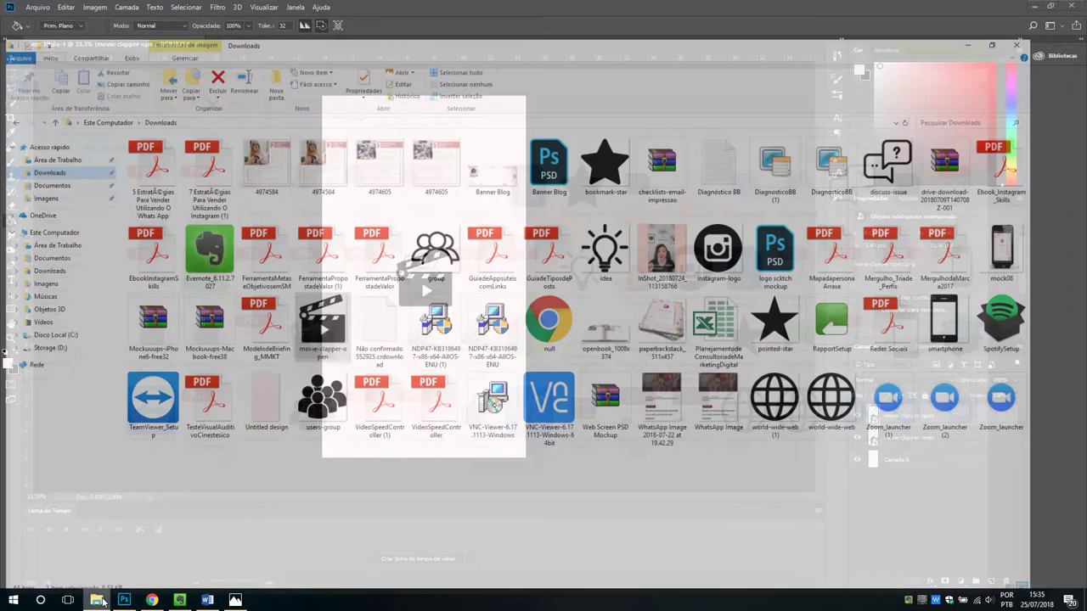
pyautogui.click(55, 129)
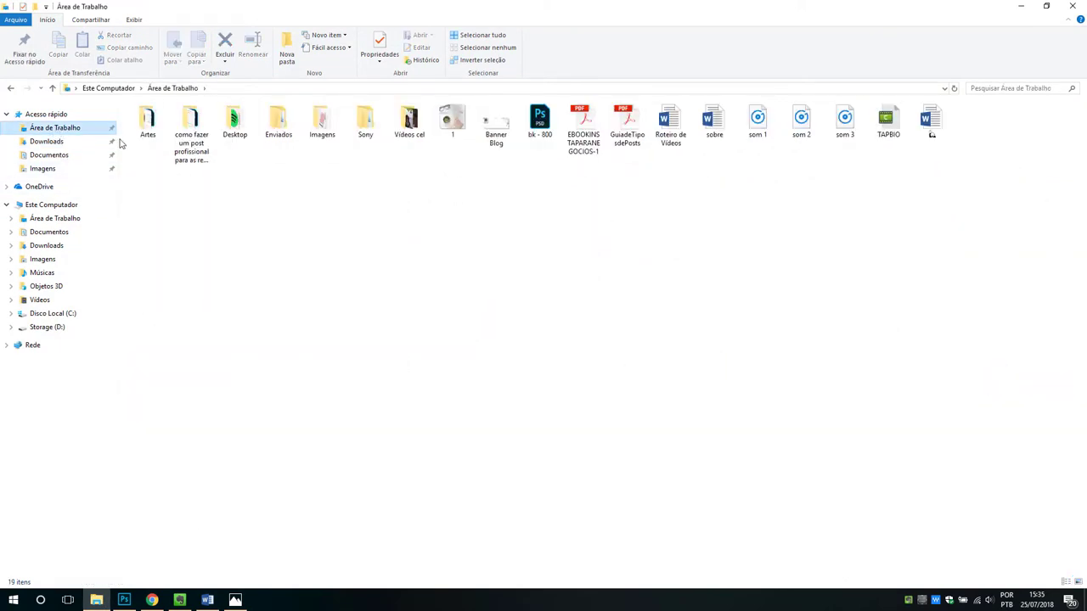
pyautogui.doubleClick(150, 123)
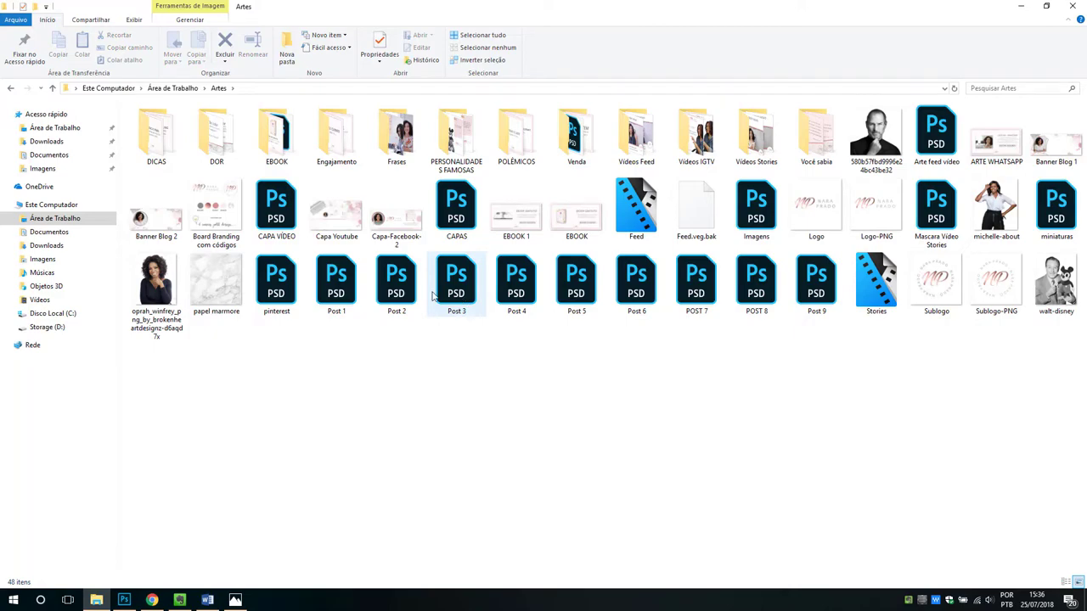
pyautogui.click(1056, 217)
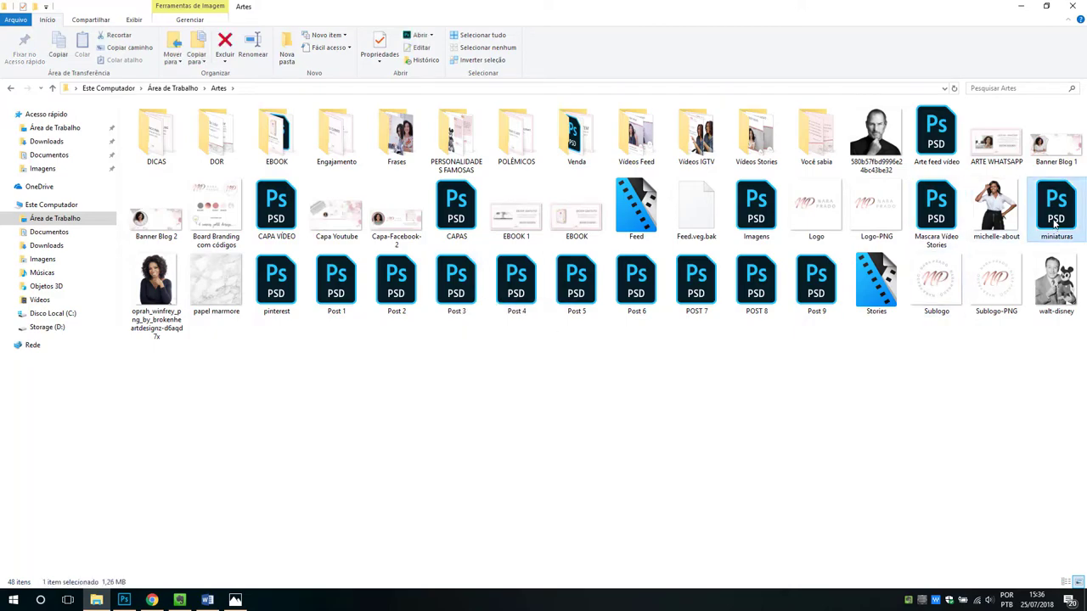
pyautogui.doubleClick(1056, 217)
pyautogui.click(333, 175)
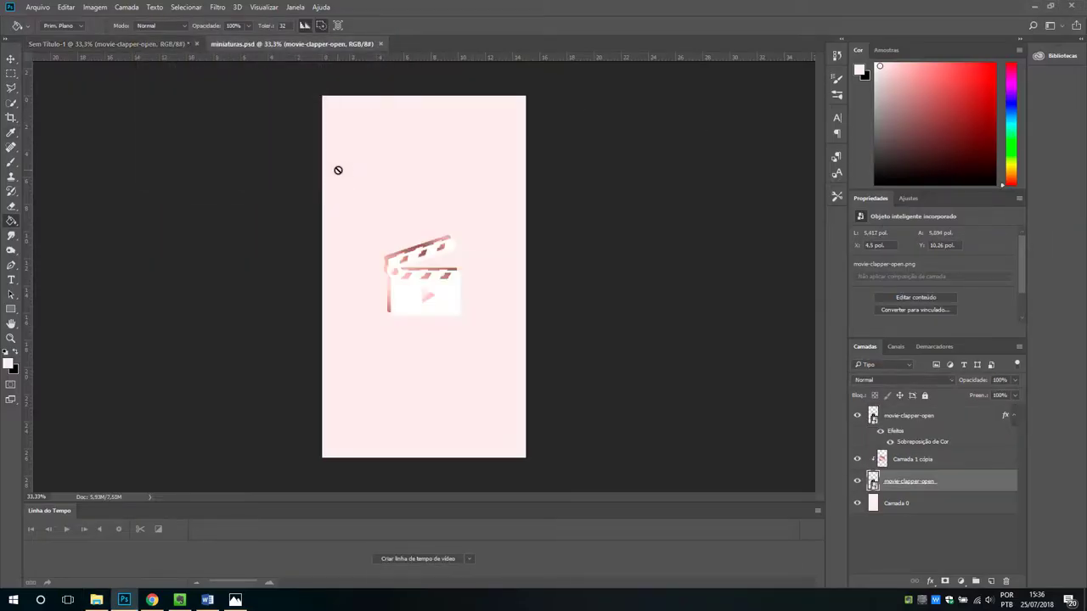
# Step: Copy the Camada 1 cópia texture layer from miniaturas.psd into Sem Título-1 and position it over the clapper icon, at X about 3.53 in
pyautogui.click(951, 459)
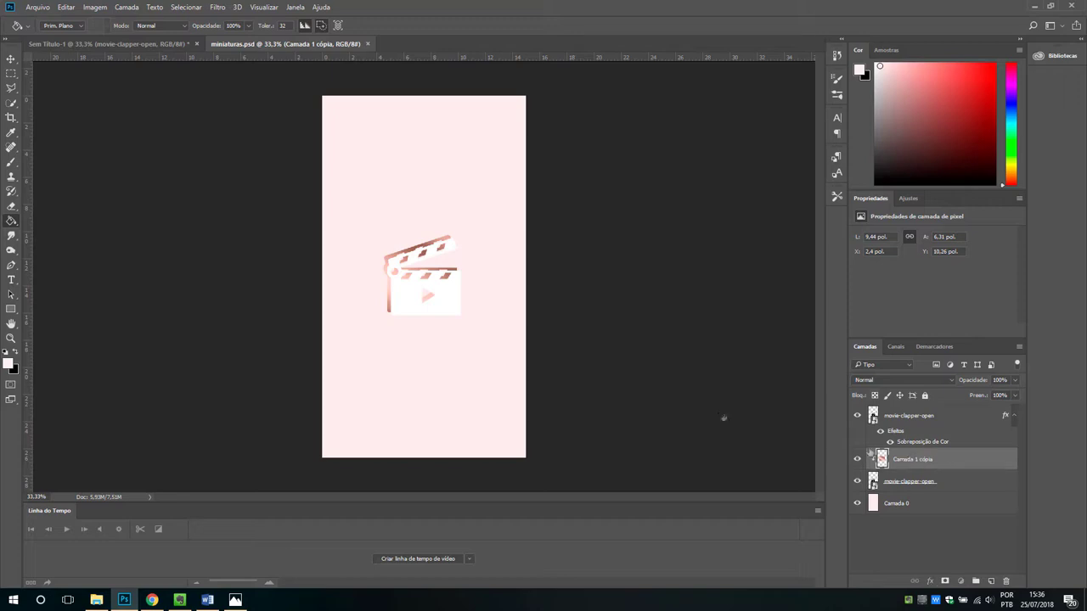
pyautogui.moveTo(127, 48); pyautogui.dragTo(504, 299)
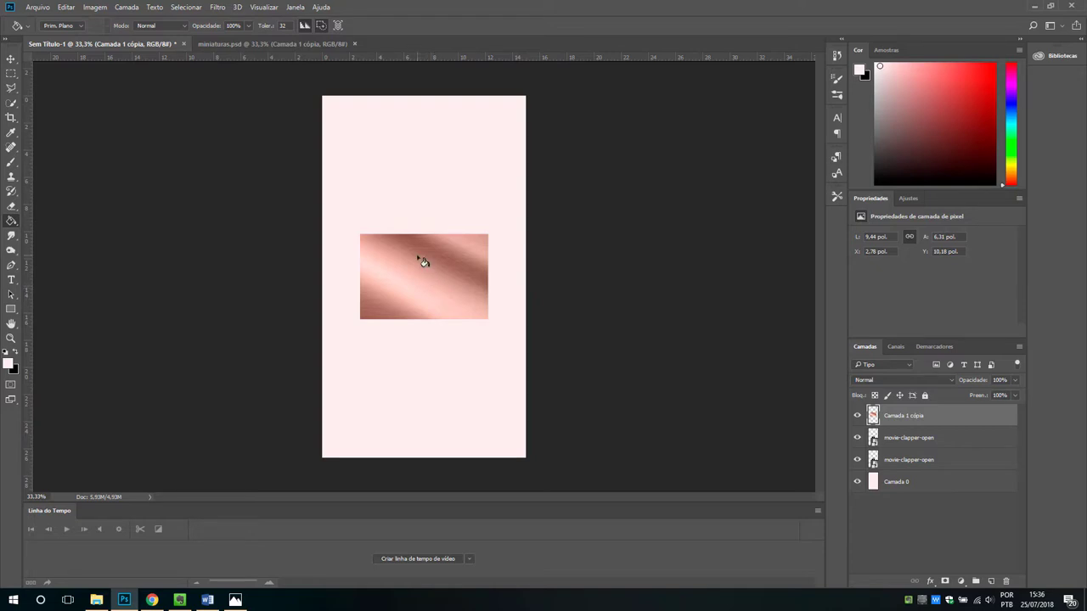
pyautogui.click(421, 267)
pyautogui.hotkey('ctrl', 'z')
pyautogui.click(11, 58)
pyautogui.moveTo(448, 289); pyautogui.dragTo(458, 291)
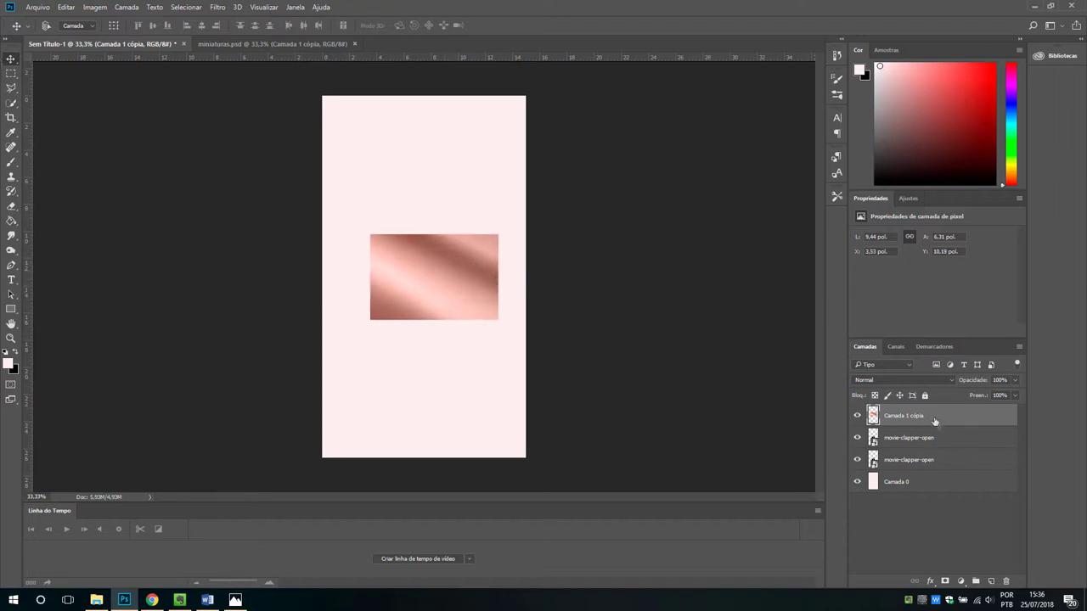
# Step: Move the texture layer between the two movie-clapper-open layers and clip it to the lower one with a clipping mask
pyautogui.moveTo(926, 418); pyautogui.dragTo(932, 445)
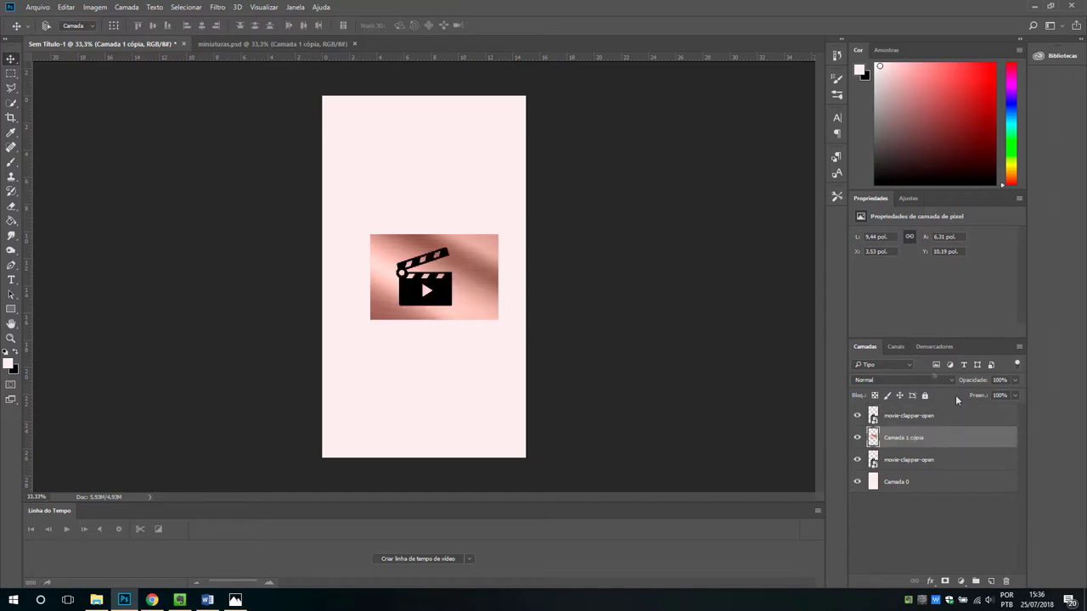
pyautogui.rightClick(937, 445)
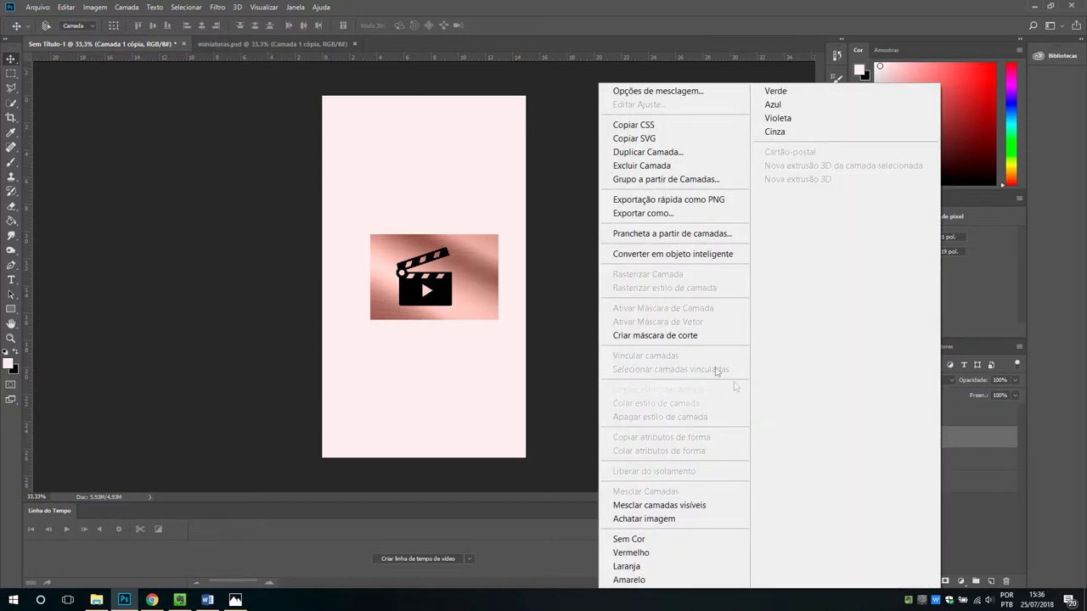
pyautogui.click(679, 336)
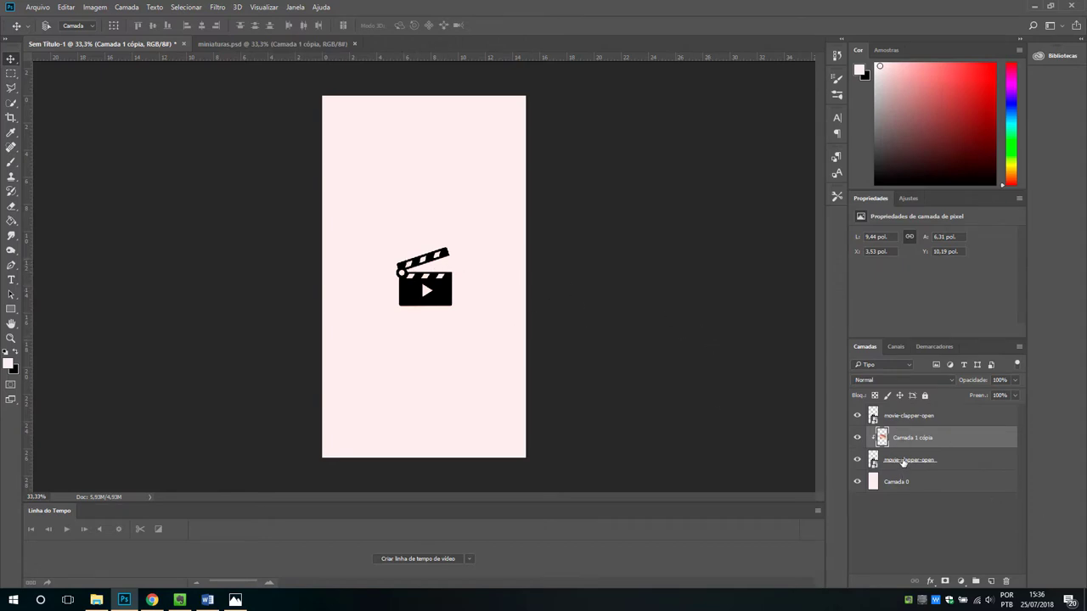
# Step: Offset the lower movie-clapper-open layer slightly left, to X about 5.23 in, and slightly upward behind the black icon
pyautogui.click(917, 418)
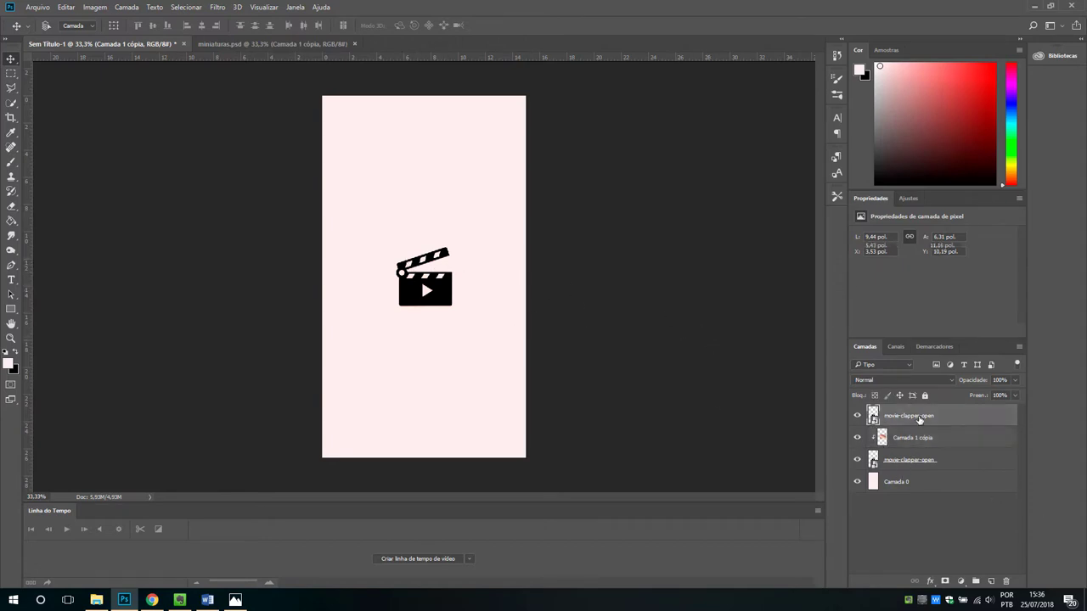
pyautogui.click(904, 463)
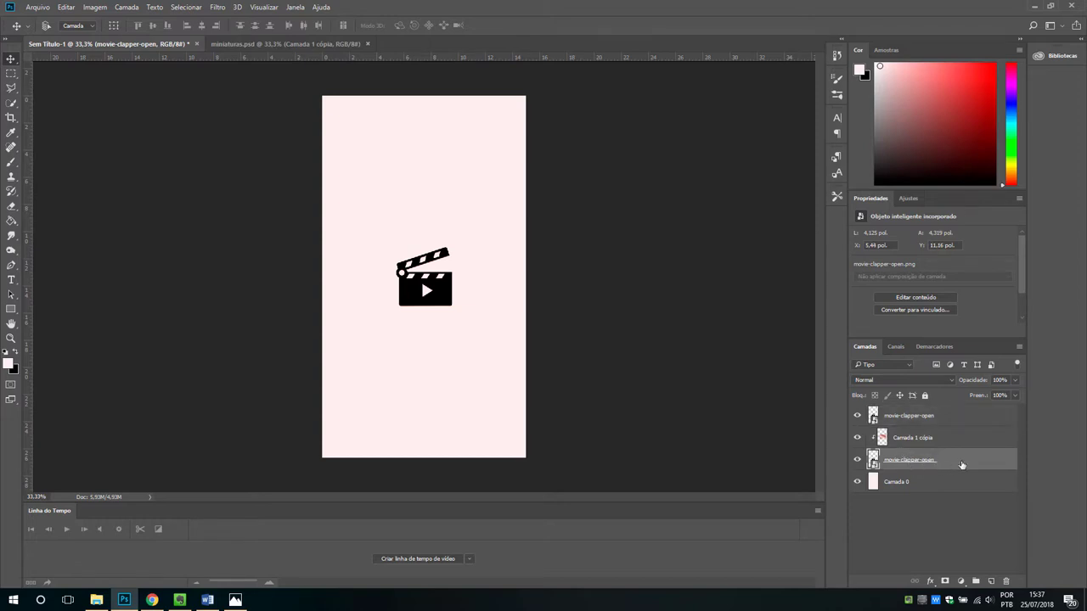
pyautogui.hotkey('shift', 'Left')
pyautogui.hotkey('shift', 'Left')
pyautogui.hotkey('shift', 'Left')
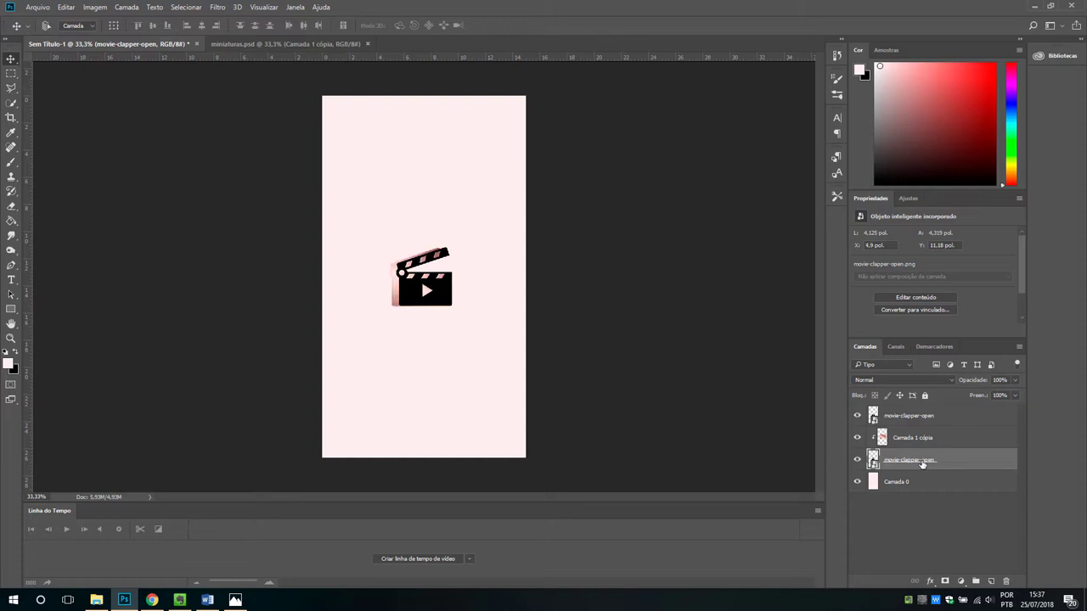
pyautogui.hotkey('shift', 'Left')
pyautogui.hotkey('shift', 'Left')
pyautogui.hotkey('shift', 'Left')
pyautogui.hotkey('shift', 'Left')
pyautogui.hotkey('shift', 'Left')
pyautogui.hotkey('shift', 'Left')
pyautogui.hotkey('shift', 'Left')
pyautogui.hotkey('shift', 'Left')
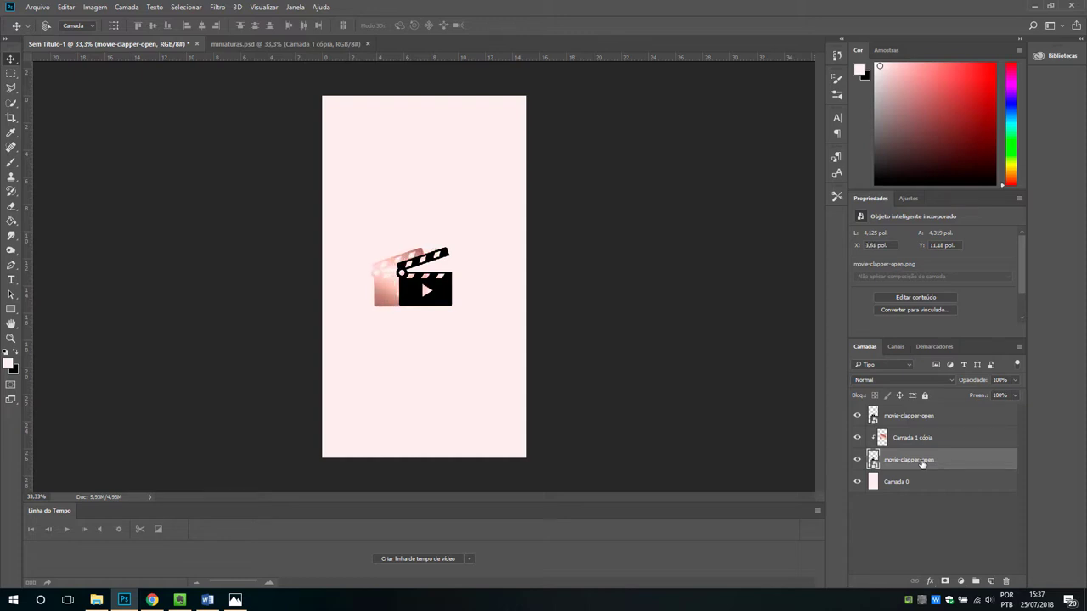
pyautogui.hotkey('shift', 'Right')
pyautogui.hotkey('shift', 'Right')
pyautogui.hotkey('shift', 'Right')
pyautogui.hotkey('shift', 'Right')
pyautogui.hotkey('shift', 'Right')
pyautogui.hotkey('shift', 'Right')
pyautogui.hotkey('shift', 'Right')
pyautogui.hotkey('shift', 'Right')
pyautogui.hotkey('shift', 'Right')
pyautogui.hotkey('shift', 'Right')
pyautogui.hotkey('shift', 'Right')
pyautogui.hotkey('shift', 'Right')
pyautogui.hotkey('shift', 'Right')
pyautogui.hotkey('shift', 'Right')
pyautogui.hotkey('shift', 'Right')
pyautogui.hotkey('shift', 'Right')
pyautogui.hotkey('shift', 'Right')
pyautogui.hotkey('shift', 'Right')
pyautogui.hotkey('shift', 'Right')
pyautogui.hotkey('shift', 'Right')
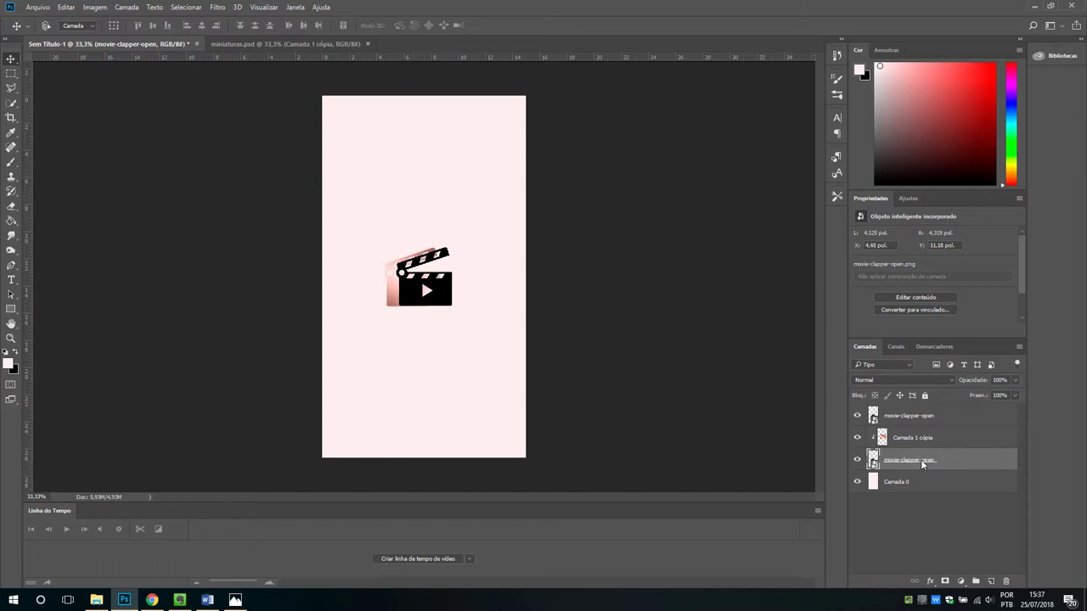
pyautogui.press('Right')
pyautogui.press('Right')
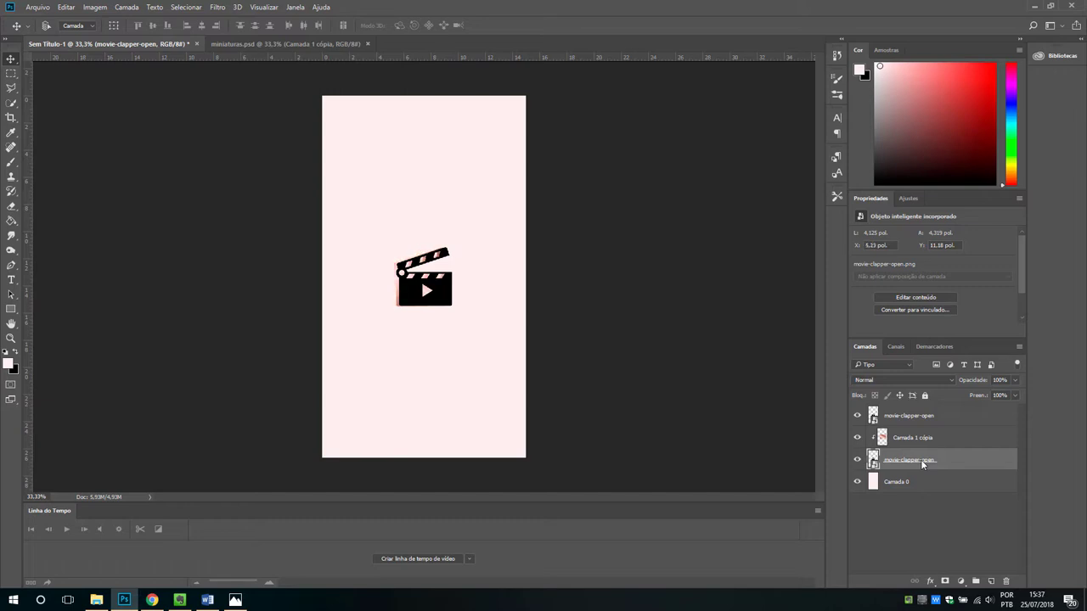
pyautogui.press('Up')
pyautogui.press('Up')
pyautogui.press('Up')
pyautogui.press('Up')
# Step: Apply a white (ffffff) Color Overlay layer style at 100% opacity to the upper movie-clapper-open layer
pyautogui.click(963, 415)
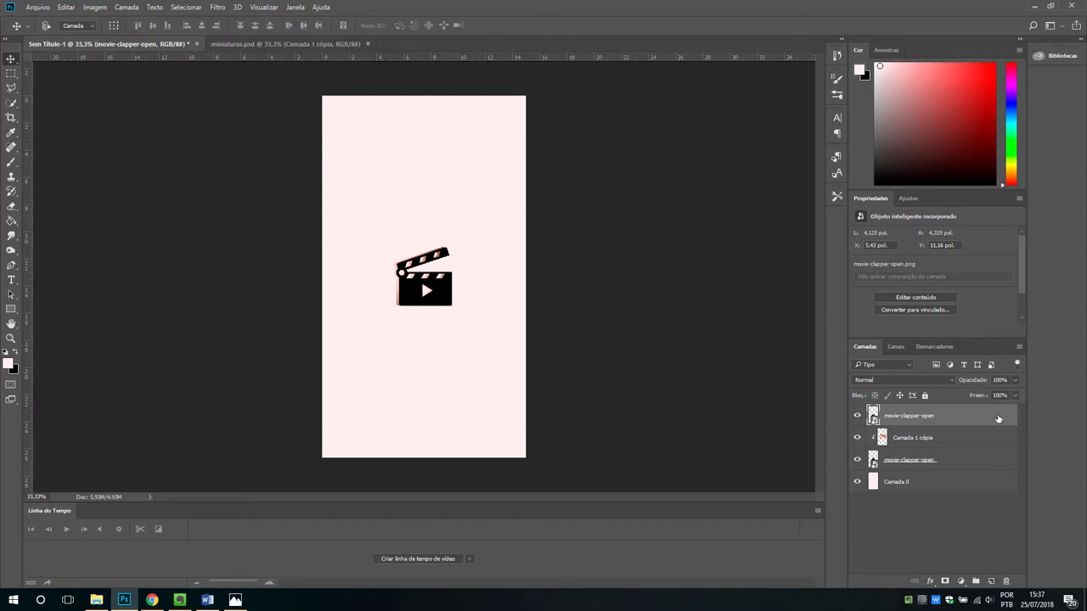
pyautogui.doubleClick(996, 416)
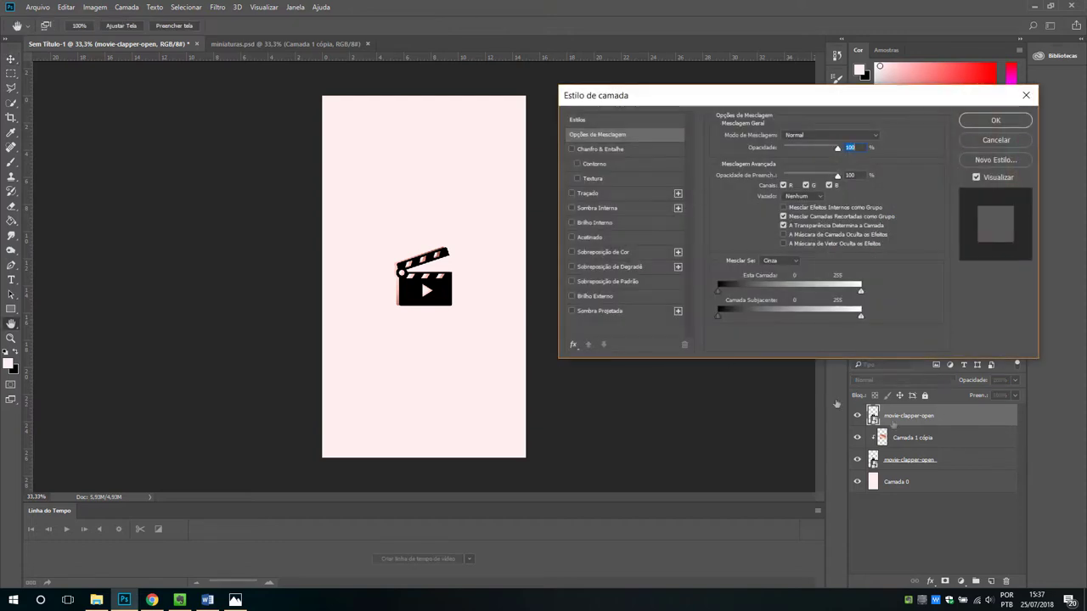
pyautogui.click(603, 253)
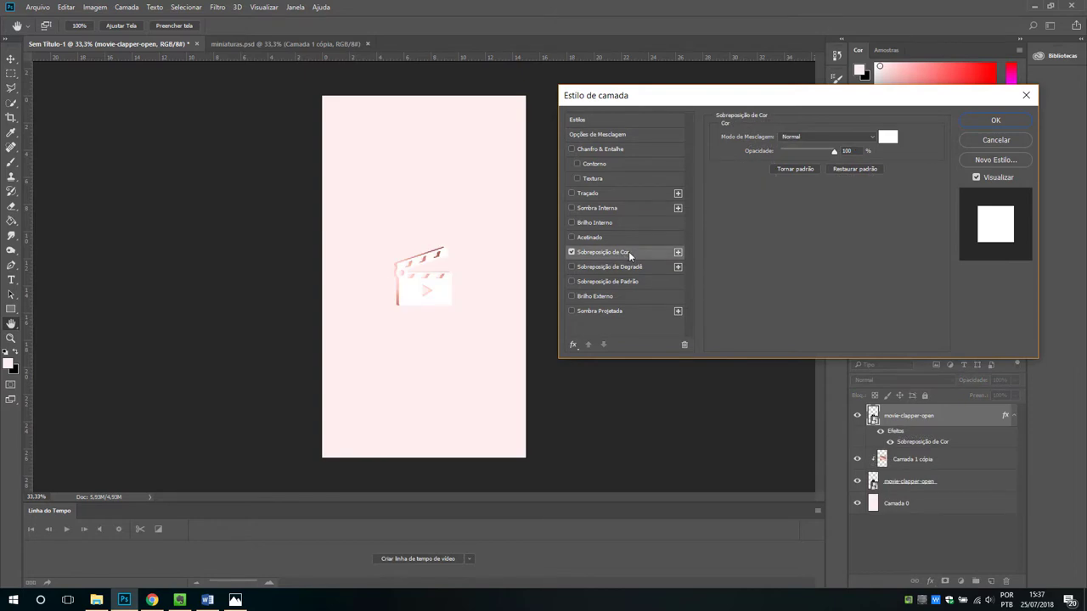
pyautogui.click(883, 138)
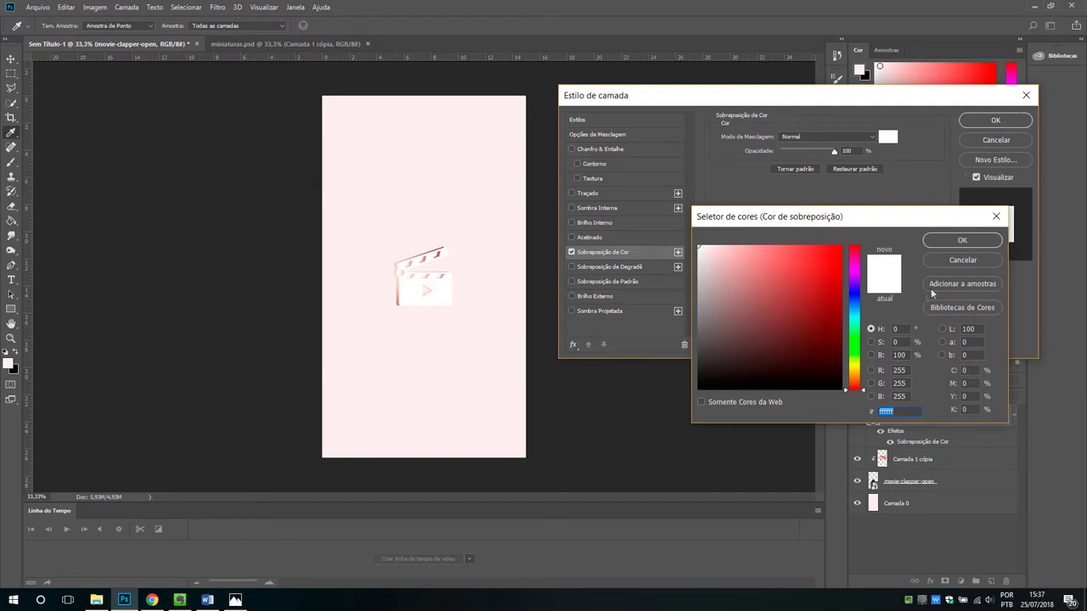
pyautogui.click(962, 240)
pyautogui.click(996, 121)
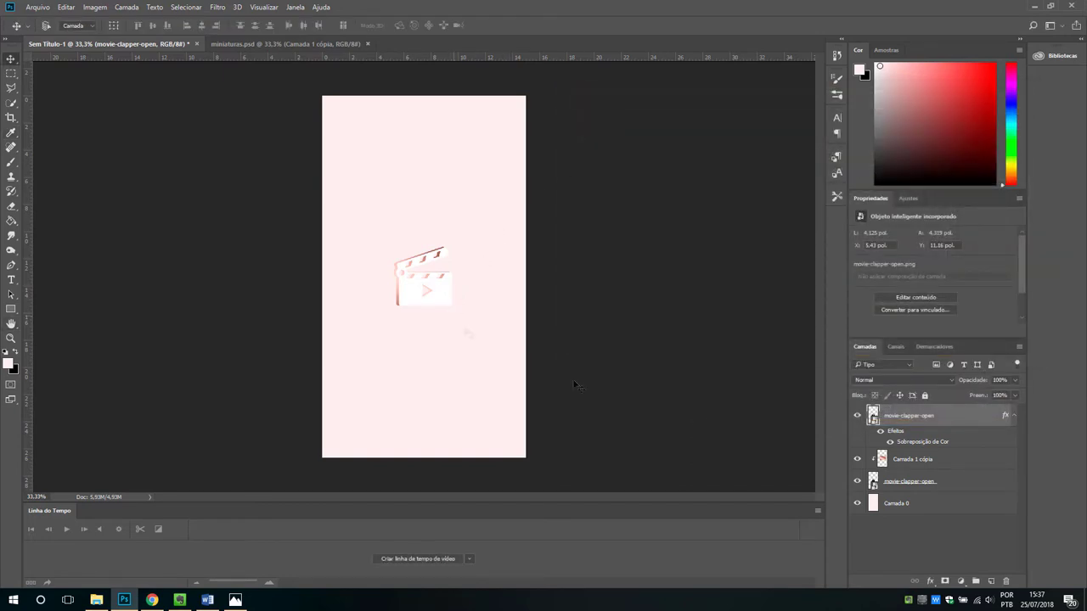
# Step: Nudge the lower movie-clapper-open layer behind the white icon to X 5.15 in and Y 11.22 in to refine the textured shadow
pyautogui.press('Down')
pyautogui.press('Down')
pyautogui.press('Down')
pyautogui.press('Down')
pyautogui.press('Up')
pyautogui.press('Up')
pyautogui.press('Up')
pyautogui.press('Up')
pyautogui.click(924, 465)
pyautogui.click(923, 483)
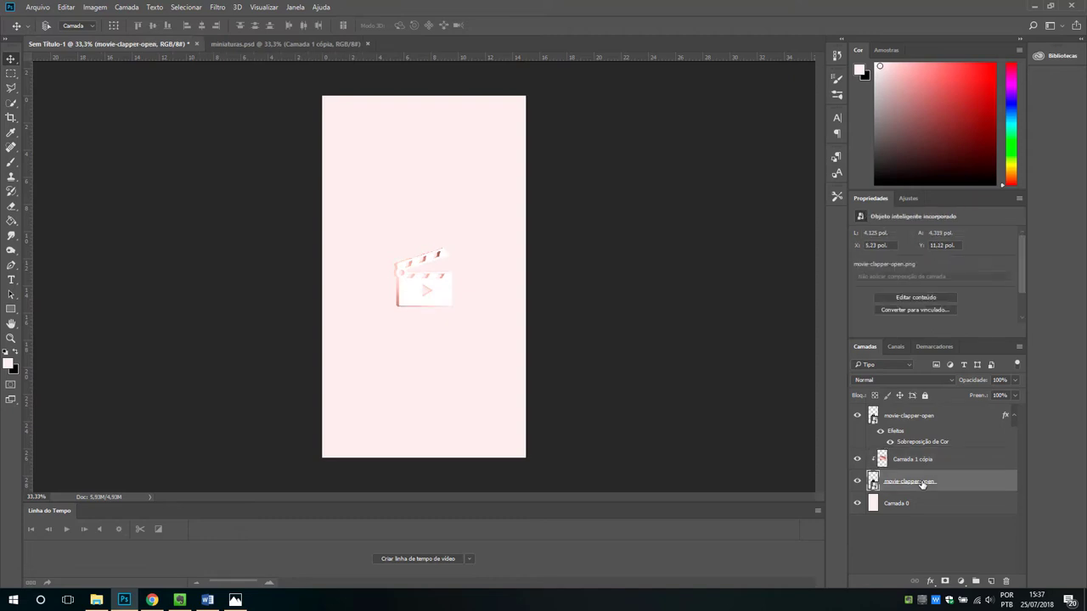
pyautogui.press('Right')
pyautogui.press('Up')
# Step: Save the image to the desktop as a JPEG named "miniatura vide", with quality 12 (Máxima) and the optimized baseline format
pyautogui.click(36, 8)
pyautogui.click(118, 162)
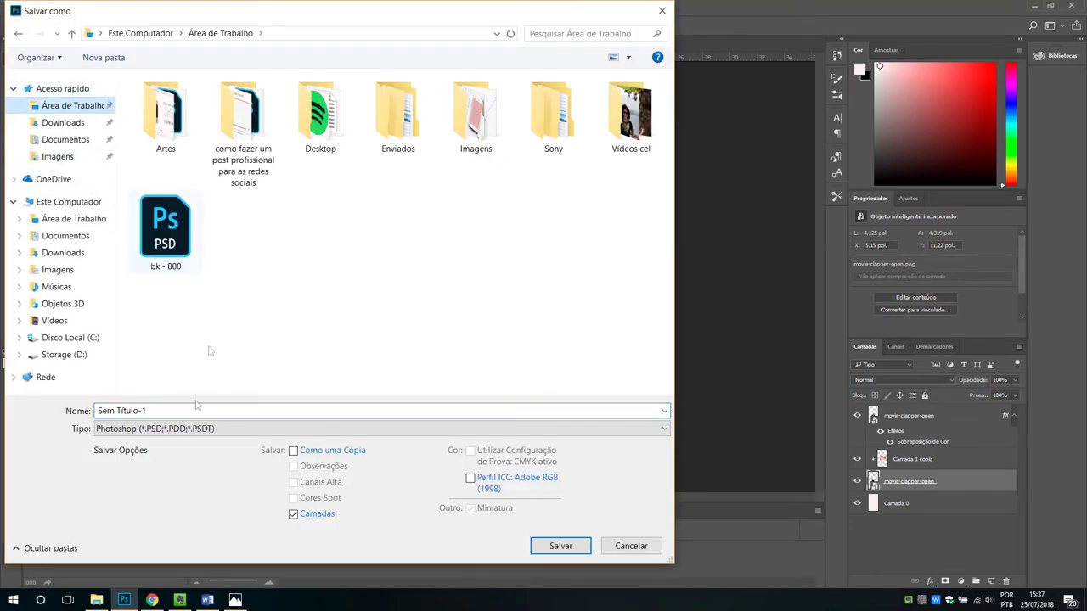
pyautogui.click(209, 429)
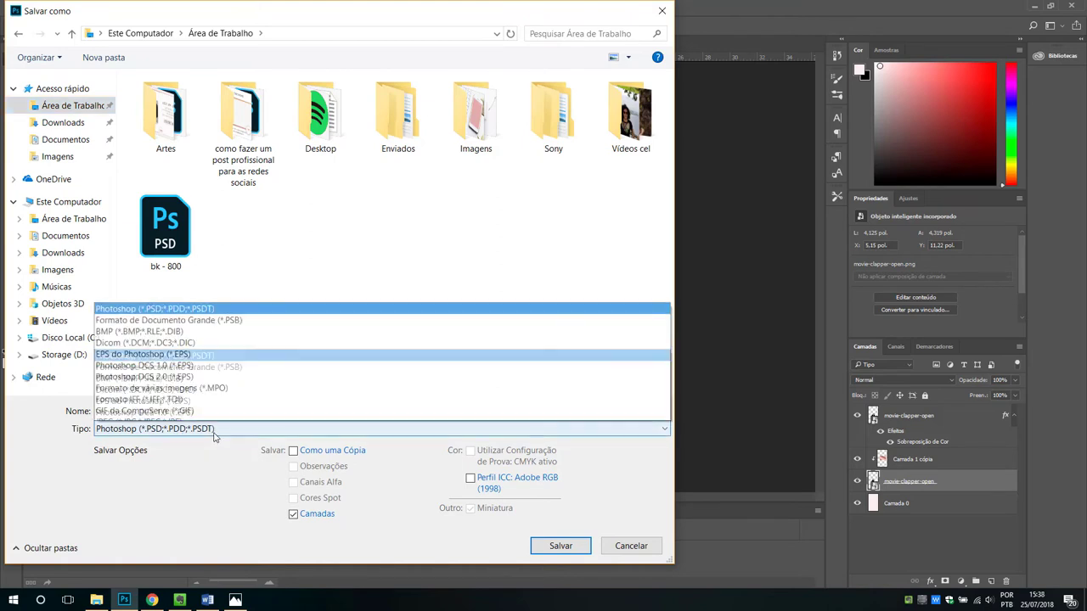
pyautogui.click(131, 293)
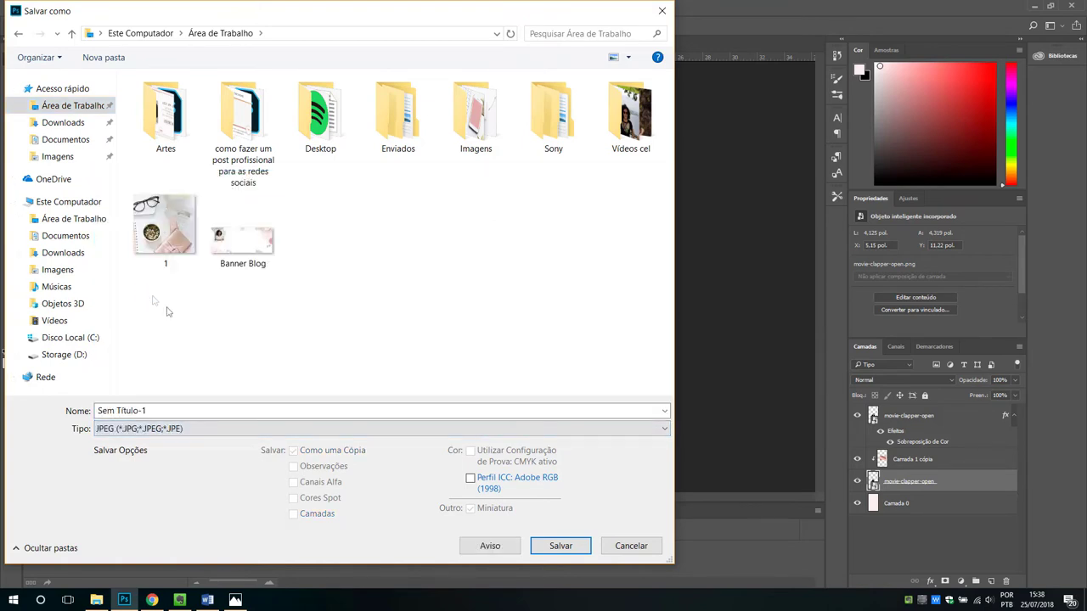
pyautogui.click(170, 410)
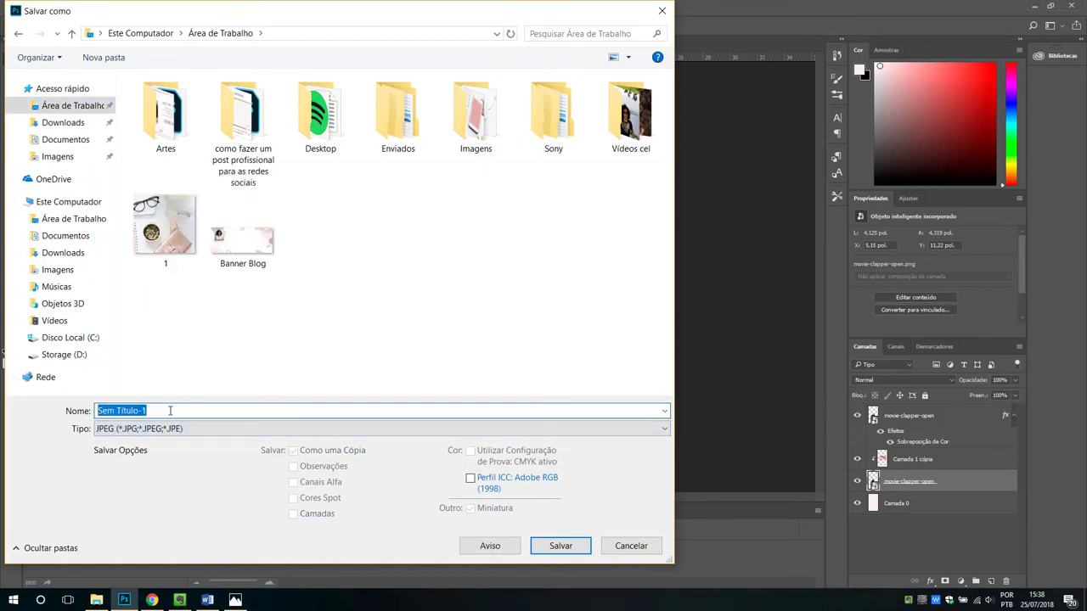
pyautogui.write('miniatura vide')
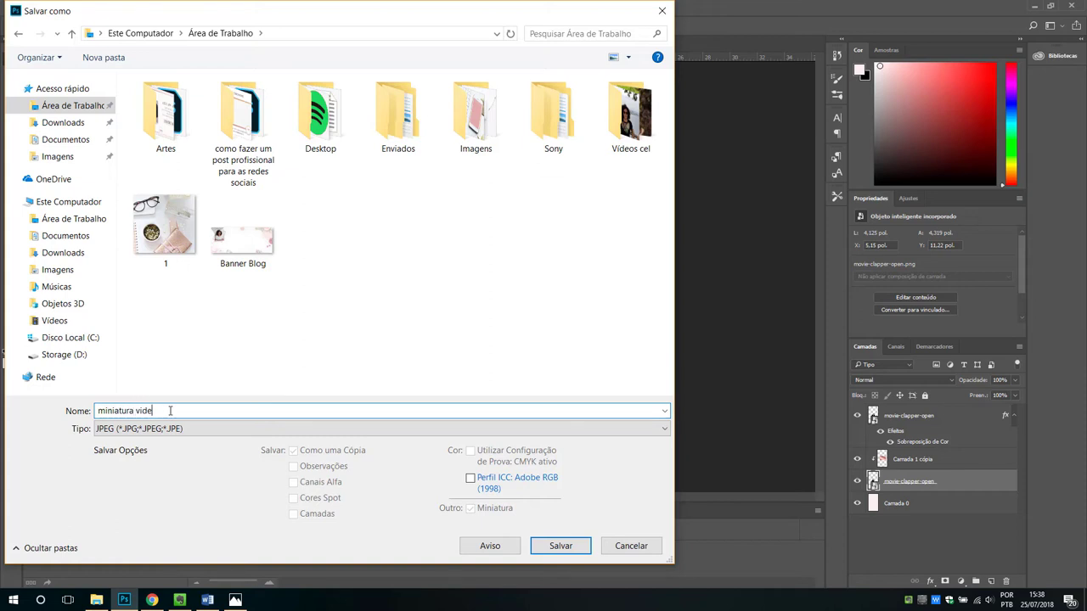
pyautogui.press('Return')
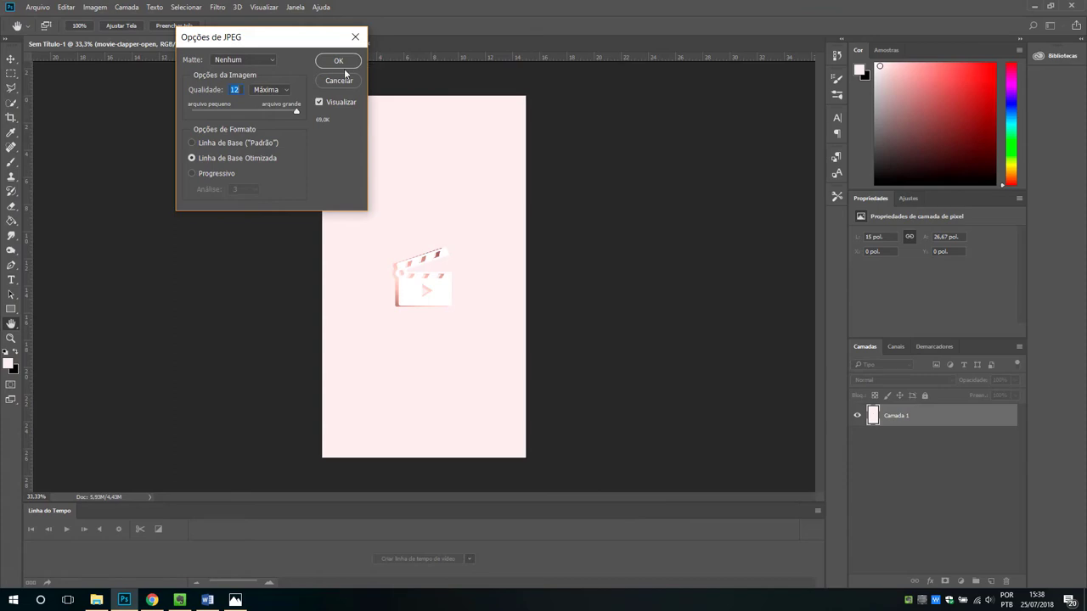
pyautogui.click(342, 65)
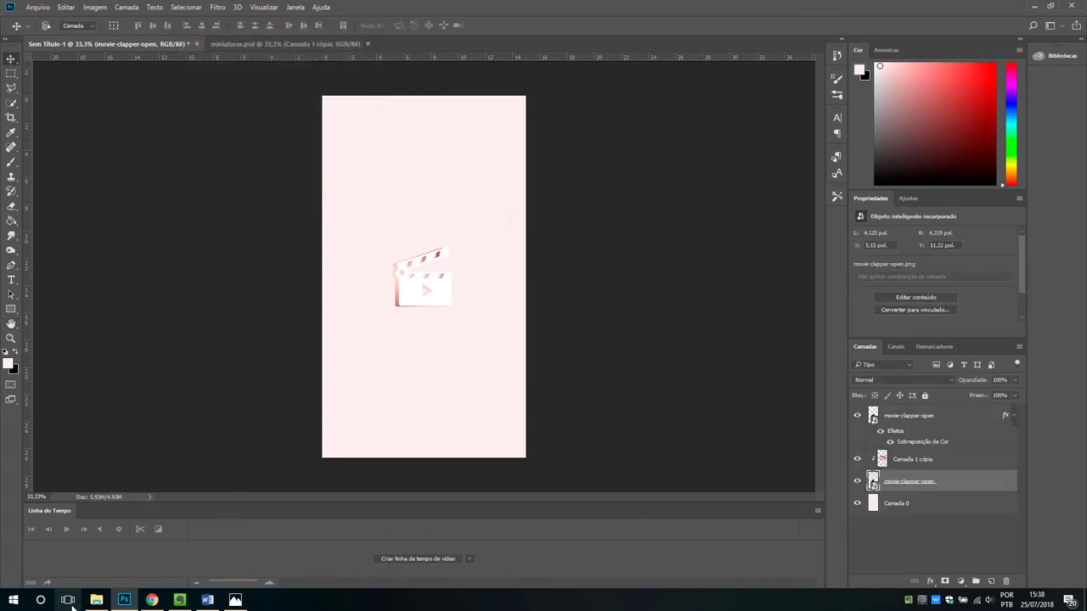
# Step: Switch to Chrome, load Instagram in a new browser tab and open the account's own profile page
pyautogui.click(152, 600)
pyautogui.click(562, 10)
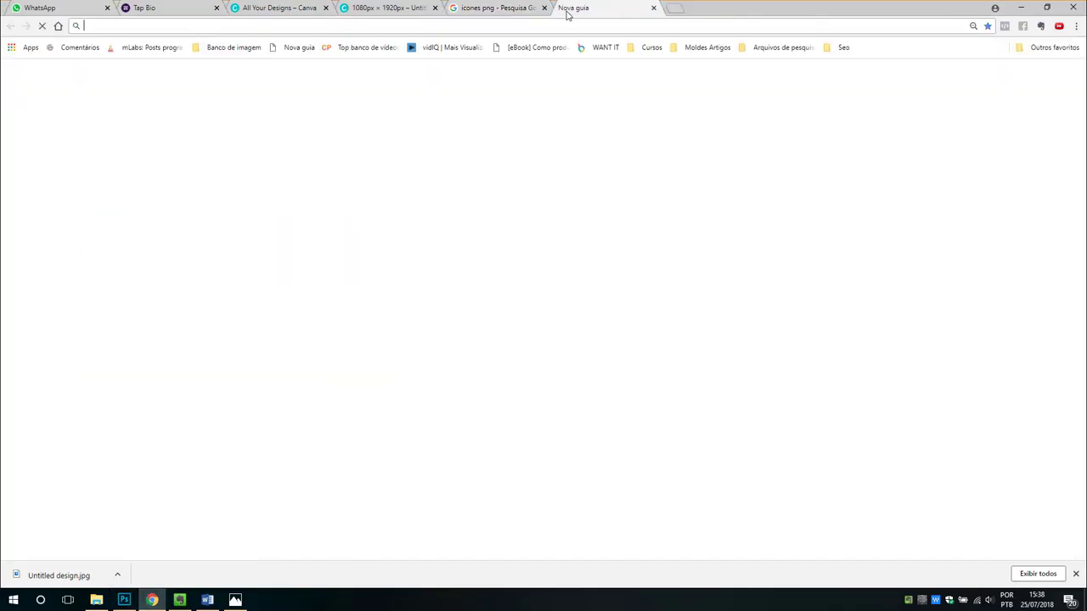
pyautogui.write('instagram')
pyautogui.press('Return')
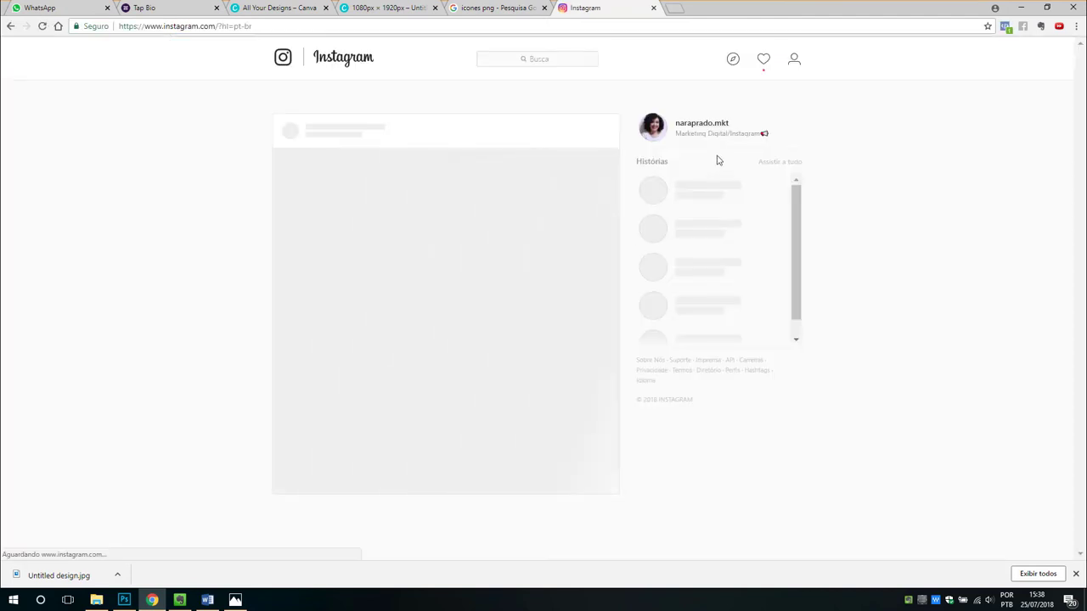
pyautogui.click(792, 63)
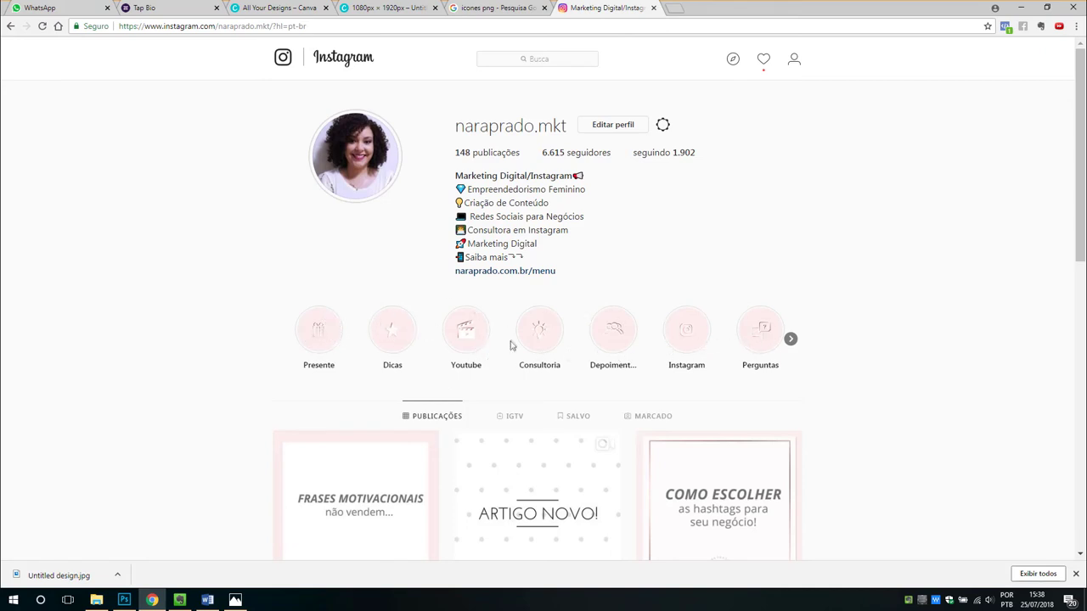
# Step: View the Presente highlight up to its gift-icon cover story, then close the highlight and the Instagram tab
pyautogui.click(313, 337)
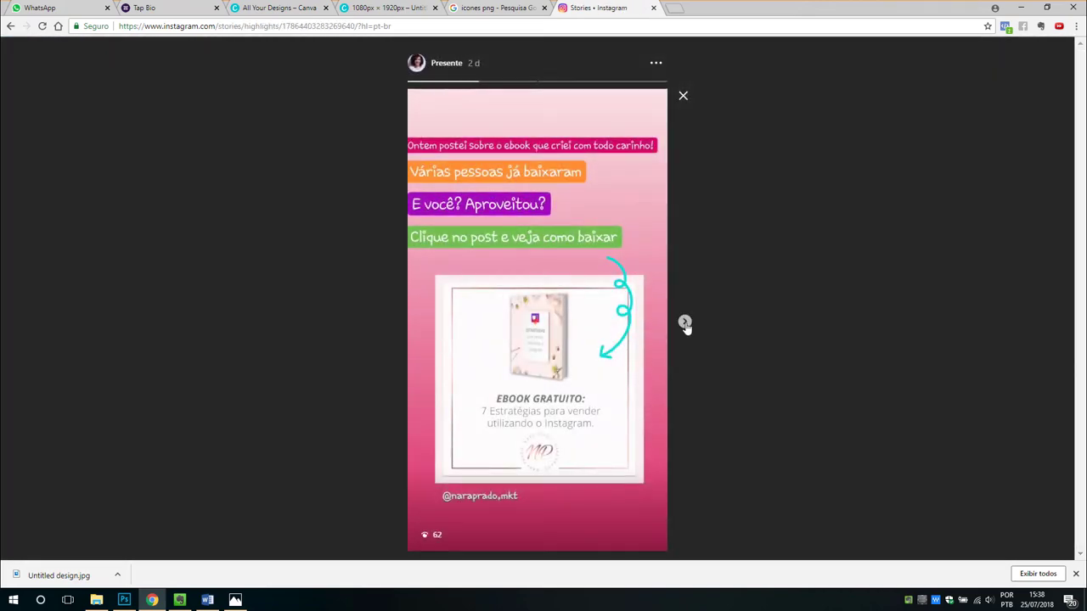
pyautogui.click(685, 324)
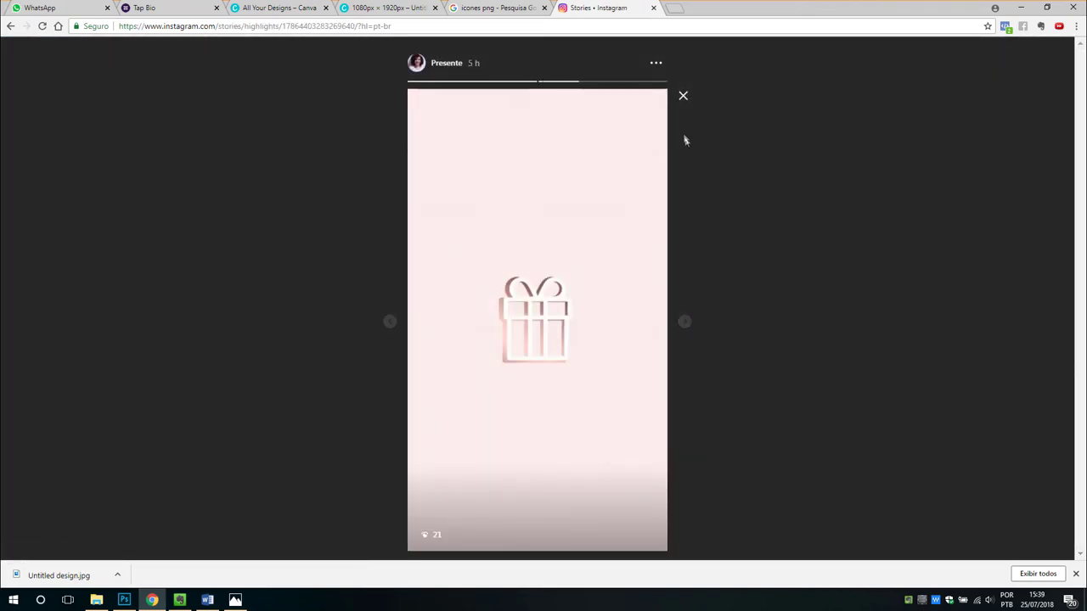
pyautogui.click(683, 96)
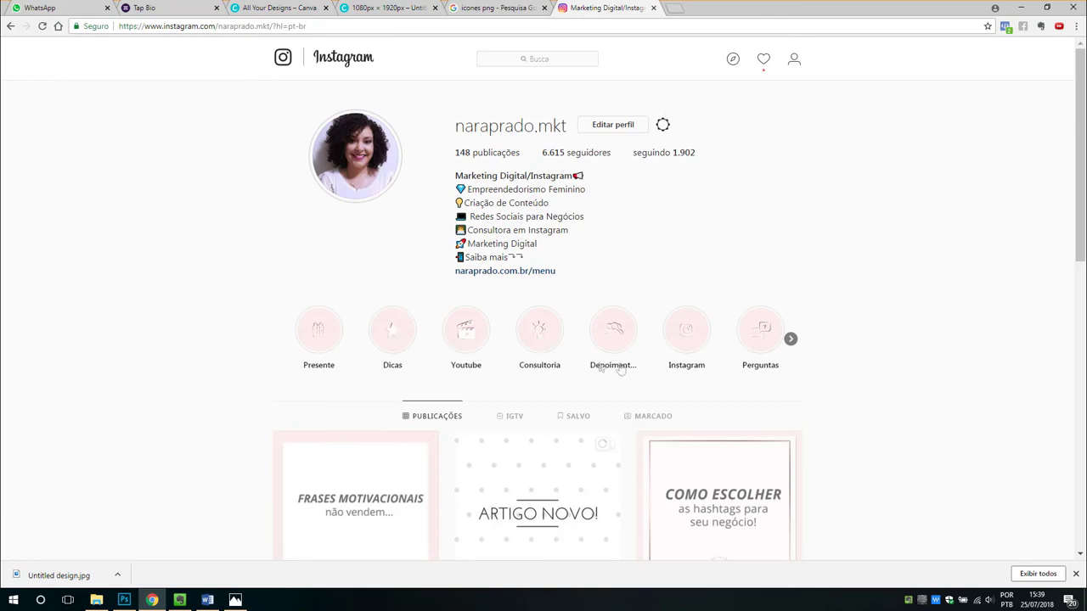
pyautogui.click(653, 8)
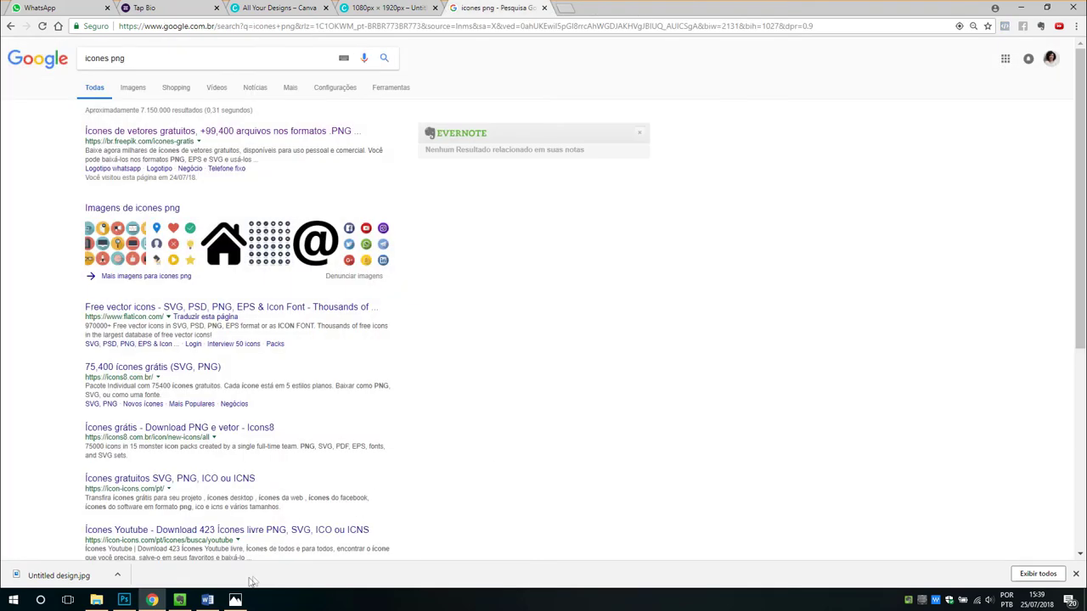